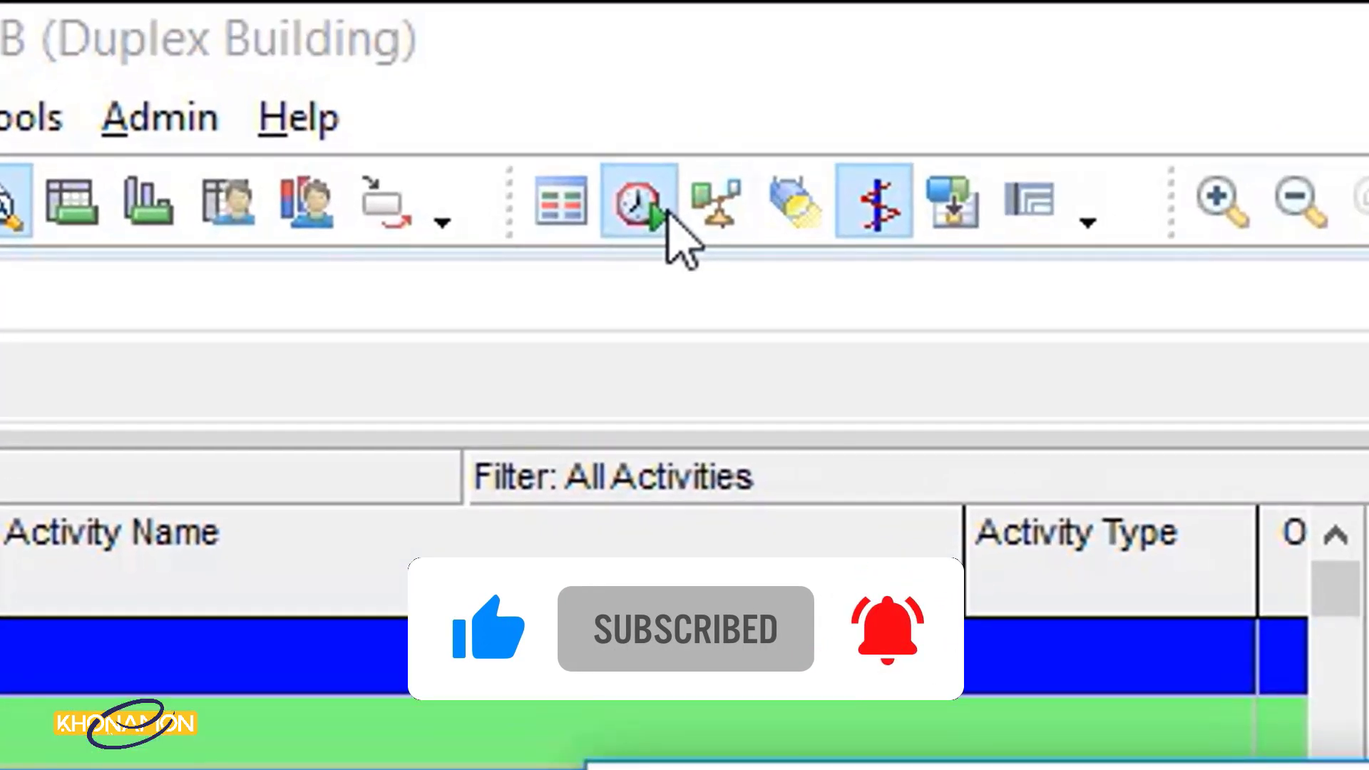
# Step: Run the schedule with the current data date kept at 02-Mar-20
pyautogui.click(668, 212)
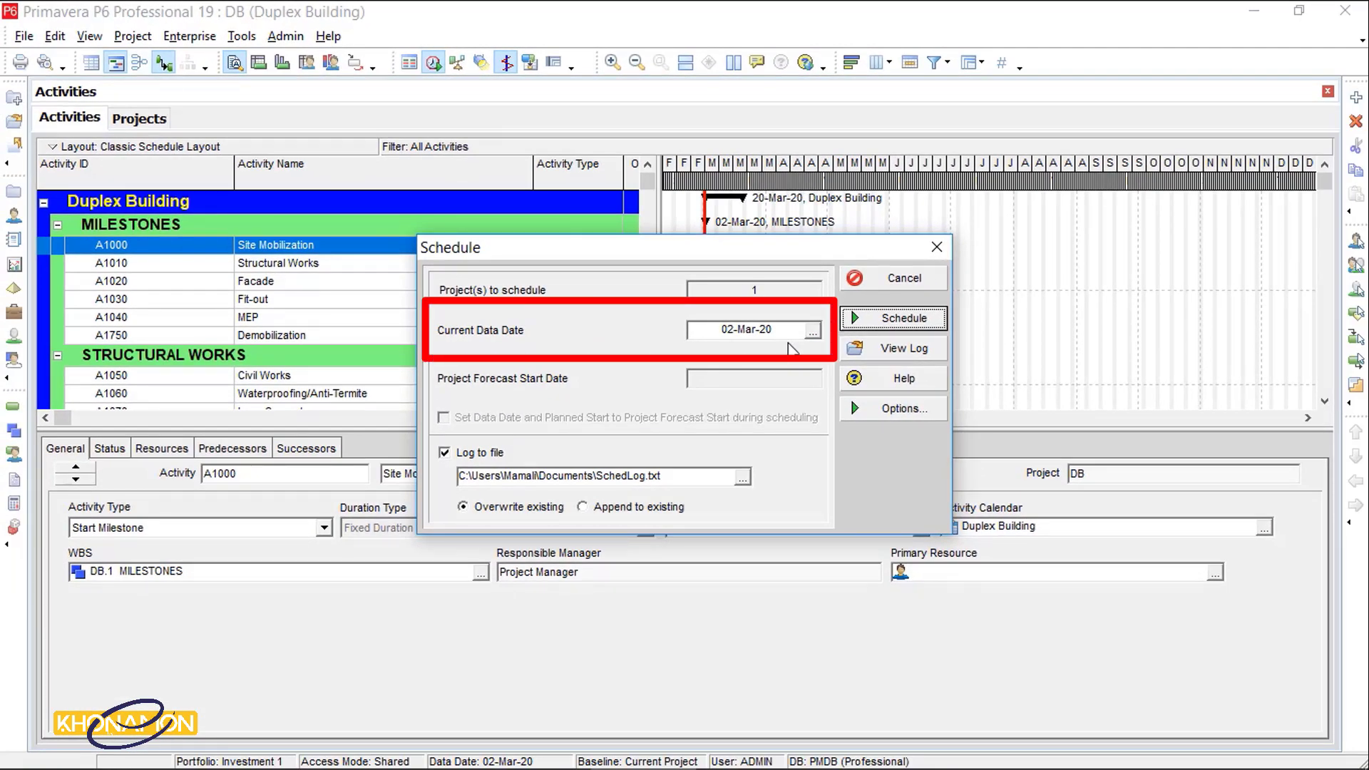
pyautogui.click(813, 331)
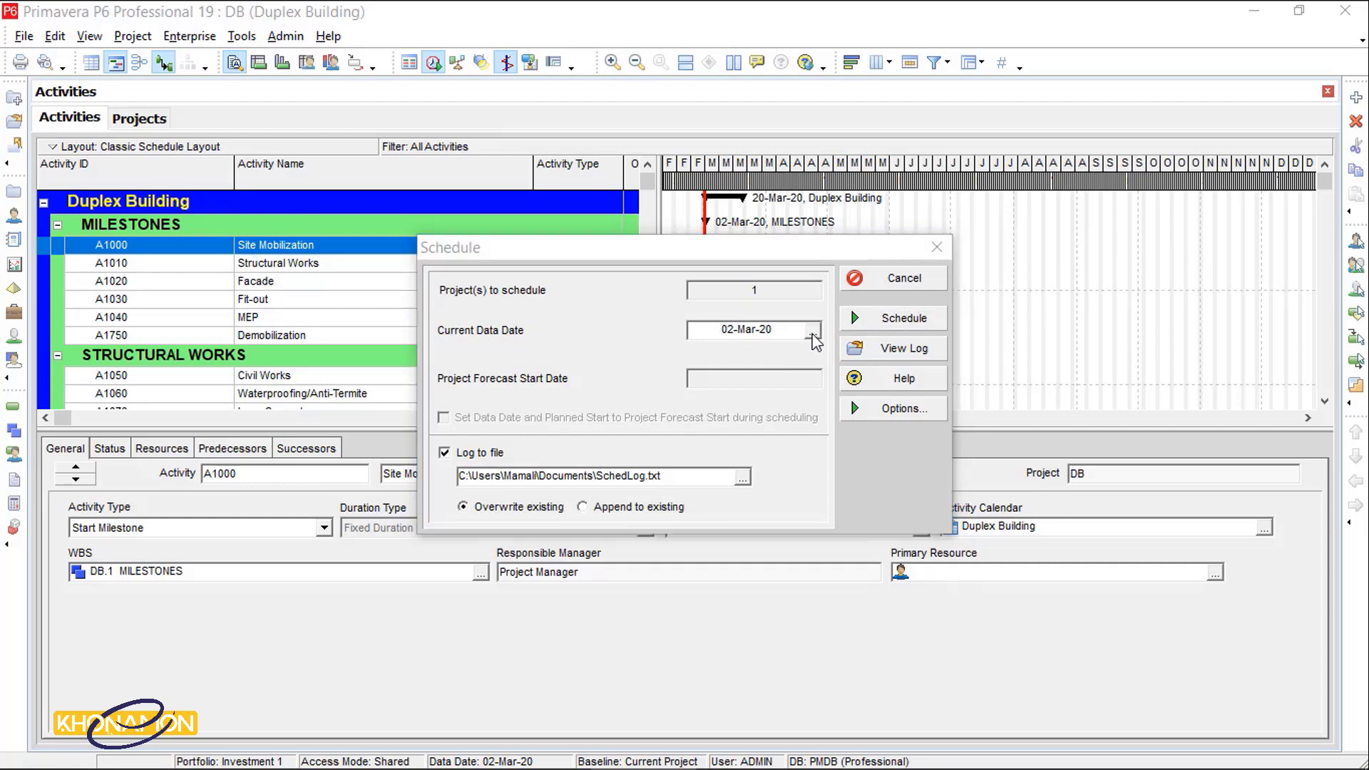
pyautogui.doubleClick(713, 472)
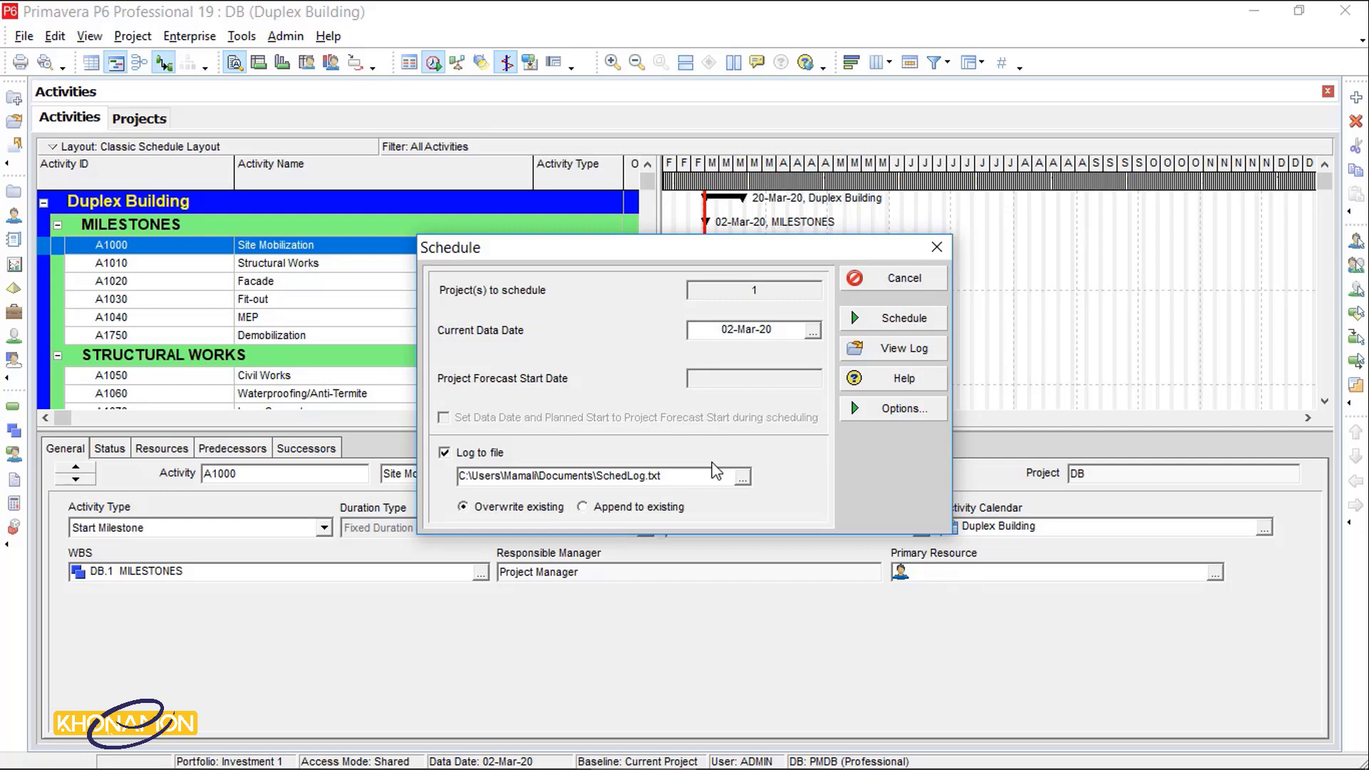
pyautogui.click(875, 327)
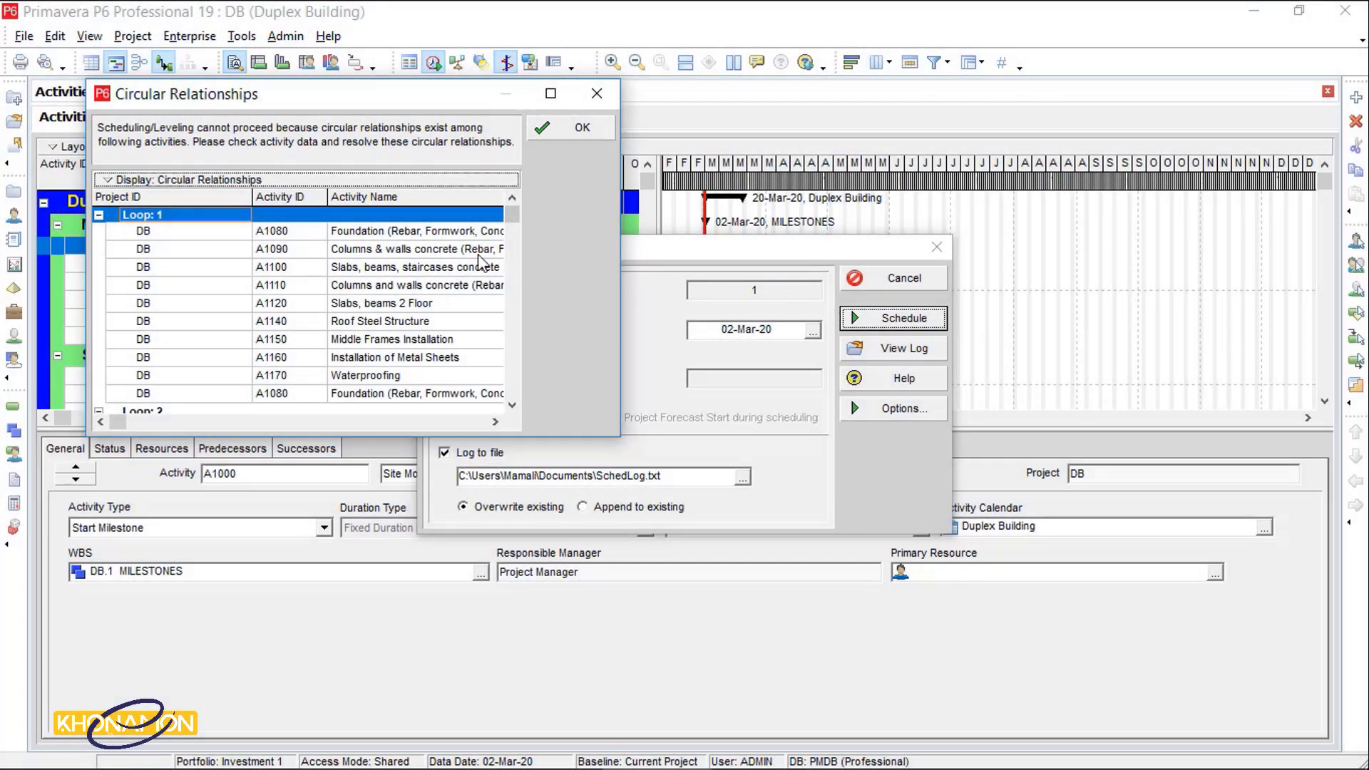
# Step: Inspect the Loop 1 activities from A1080 Foundation, then scroll on to Loop 2's A1340
pyautogui.click(450, 237)
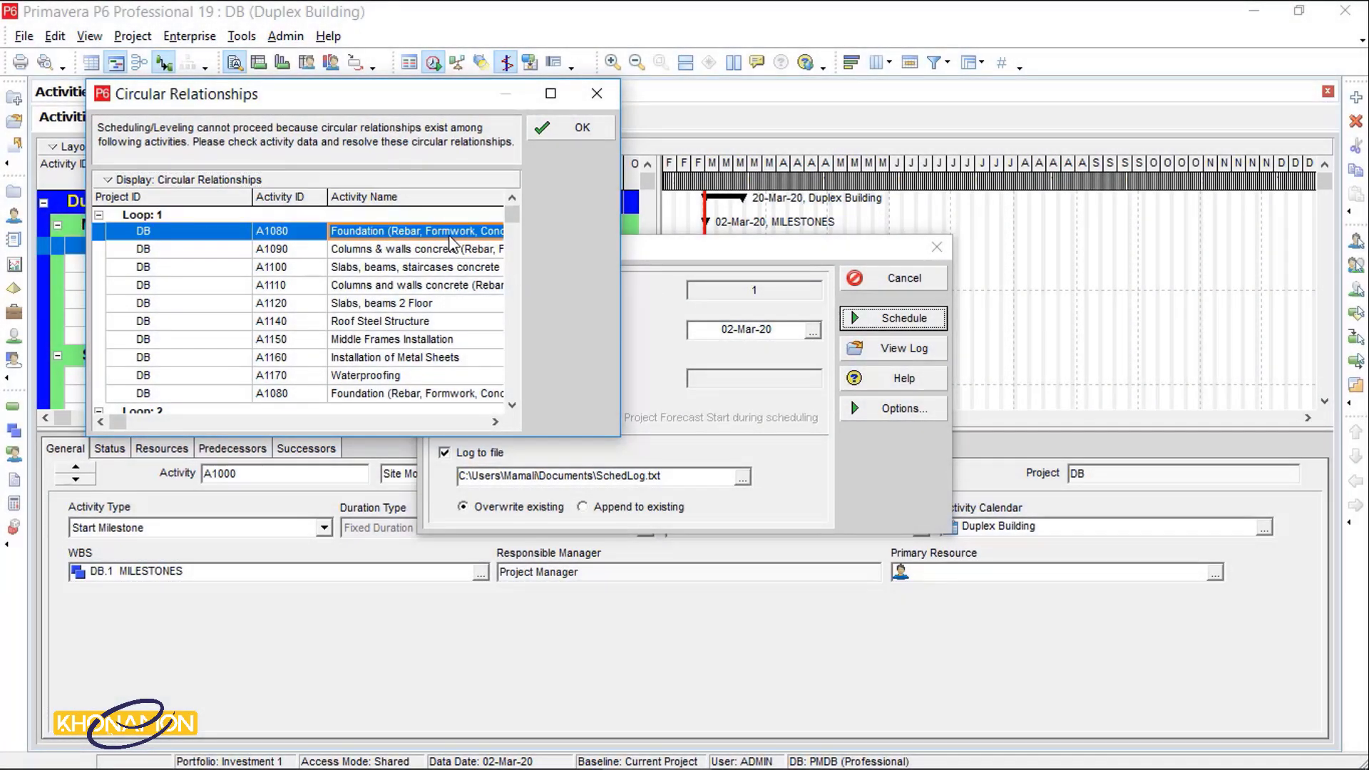
pyautogui.scroll(-1, 439, 342)
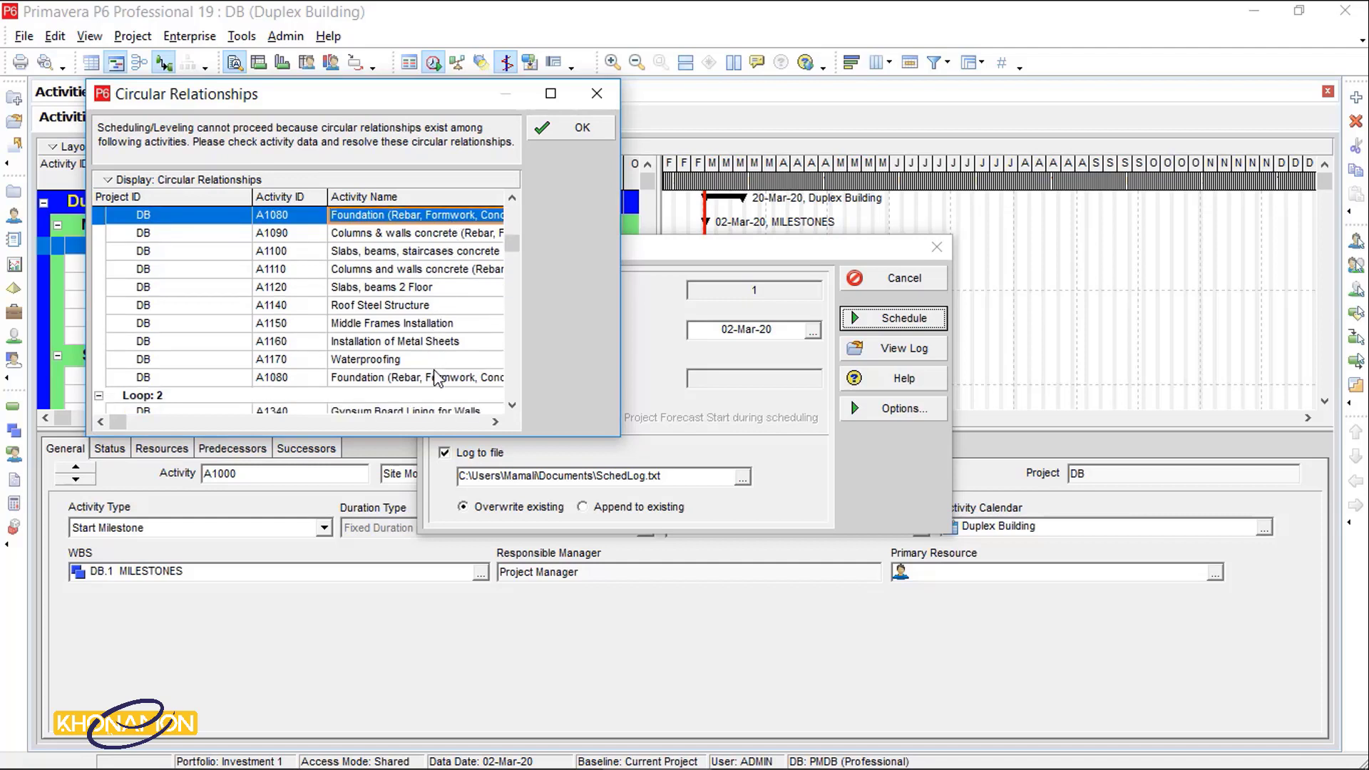
pyautogui.click(437, 379)
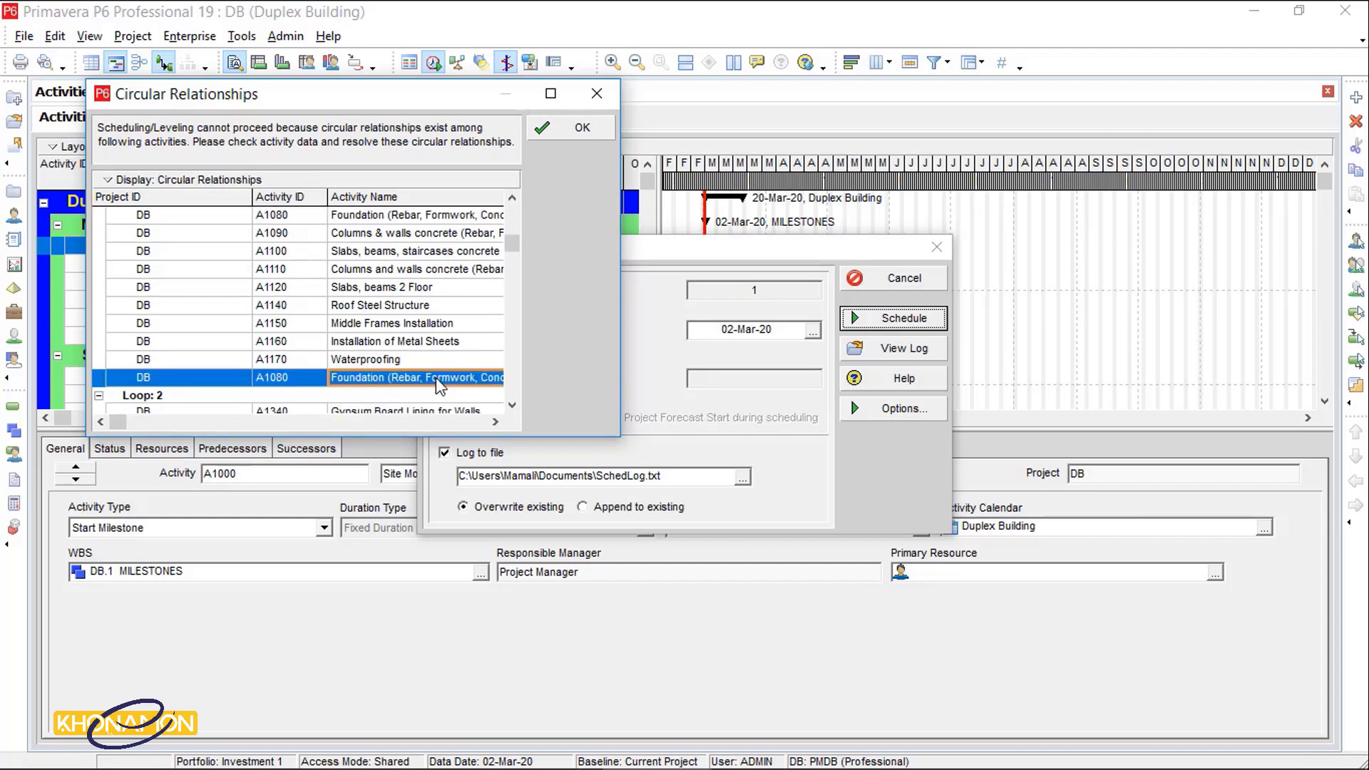
pyautogui.scroll(-2, 435, 377)
pyautogui.click(434, 379)
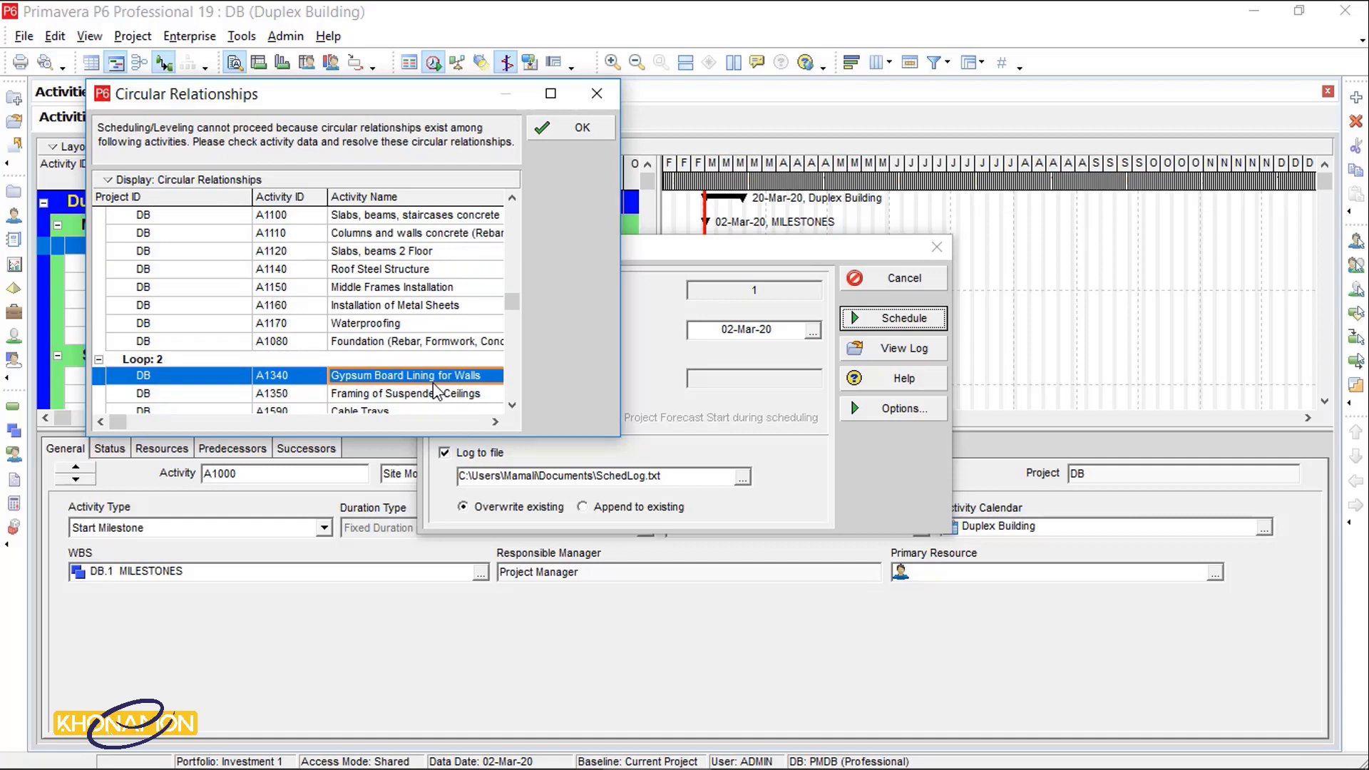
# Step: Close the loop report and select A1080 Foundation to view its successors and predecessors
pyautogui.click(579, 128)
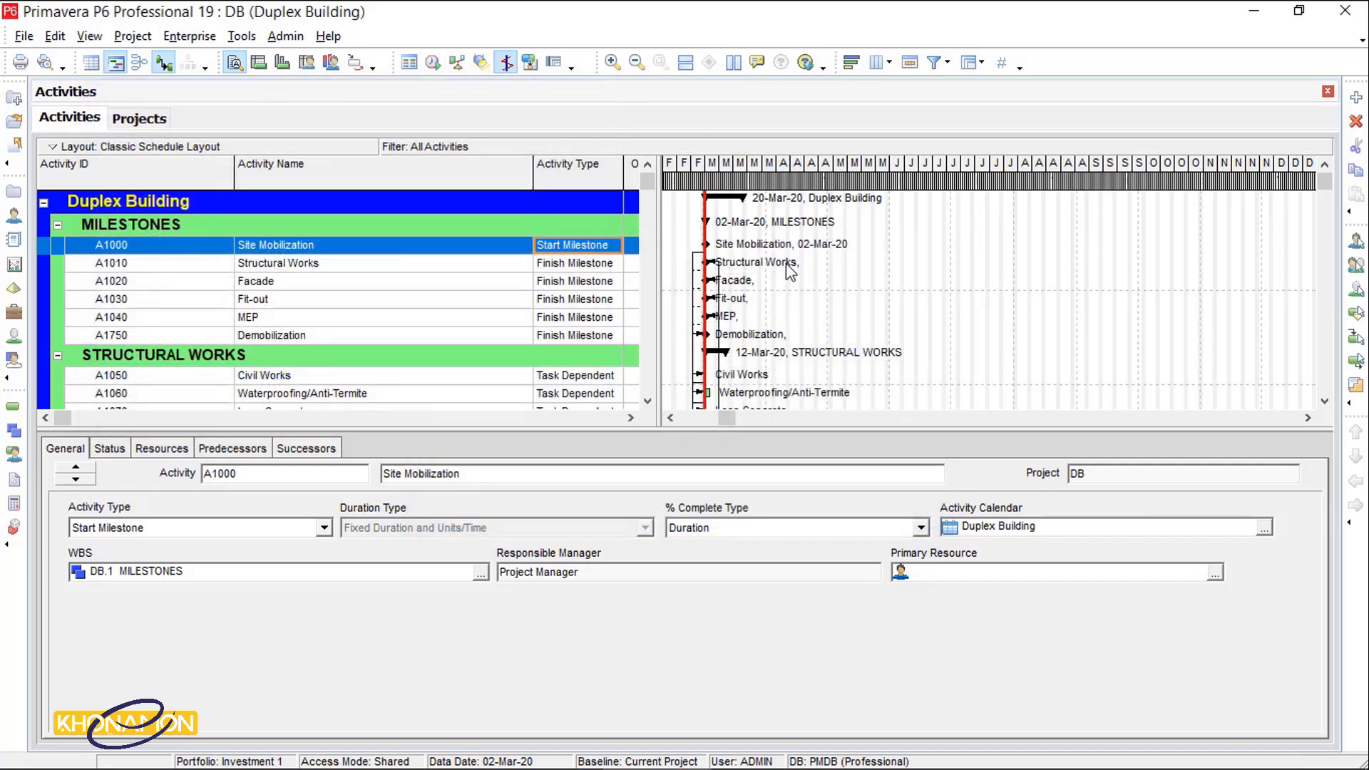
pyautogui.scroll(-3, 323, 381)
pyautogui.click(322, 371)
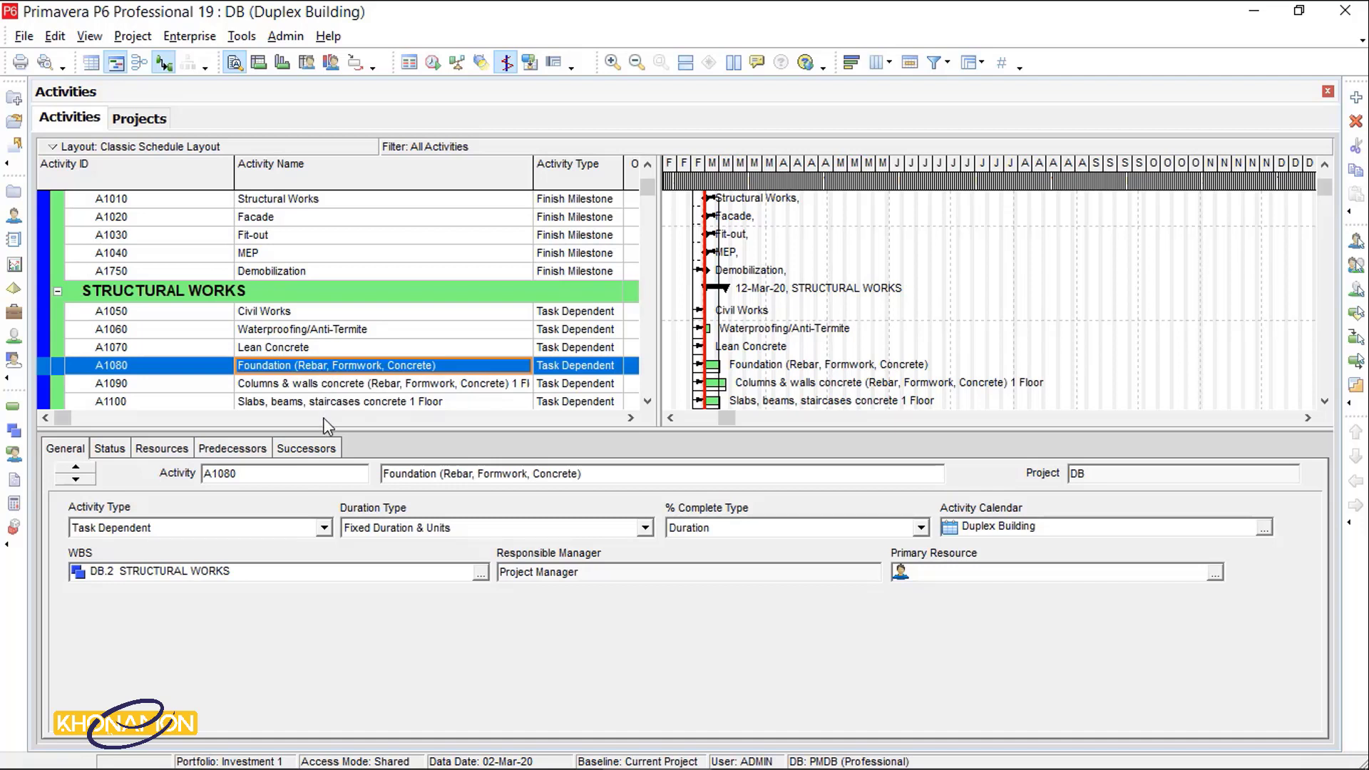
pyautogui.click(327, 449)
pyautogui.click(261, 450)
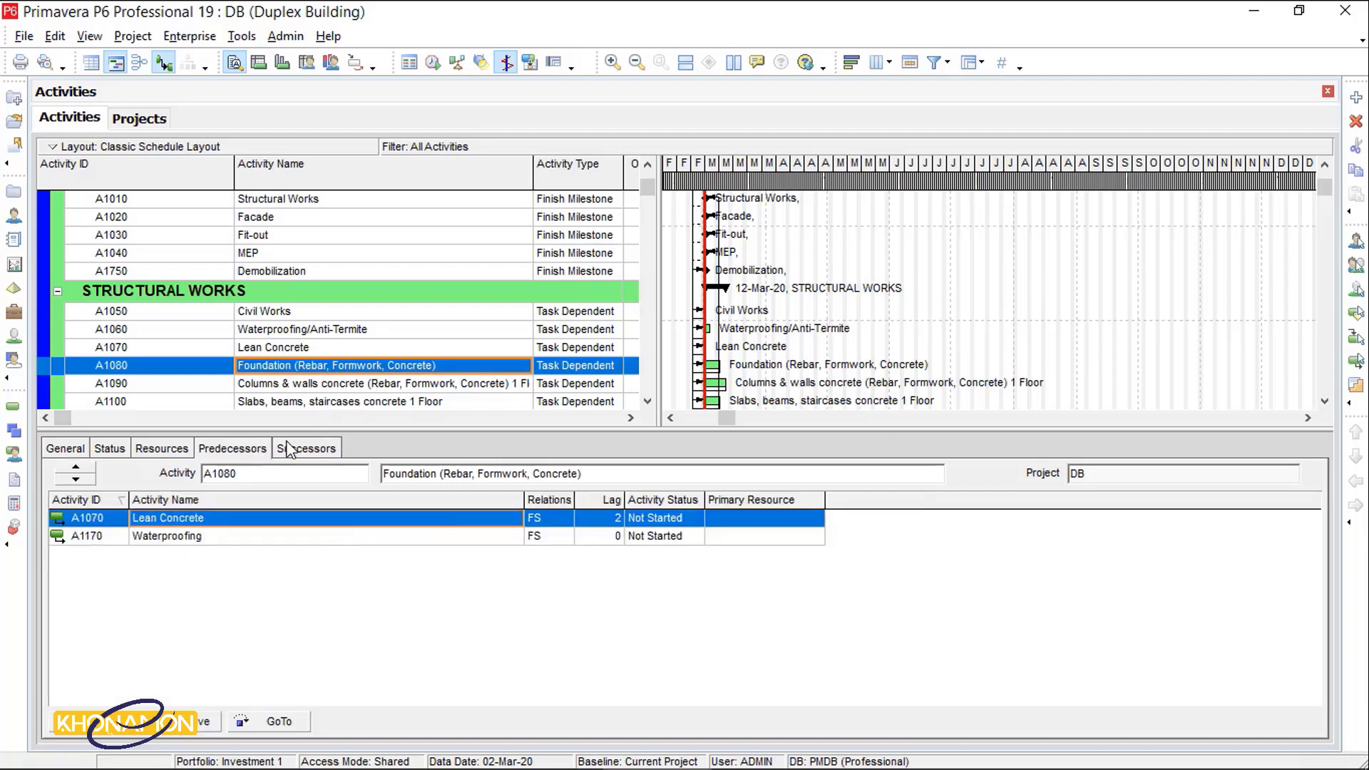
# Step: Add Relationships to the displayed activity detail tabs
pyautogui.rightClick(370, 448)
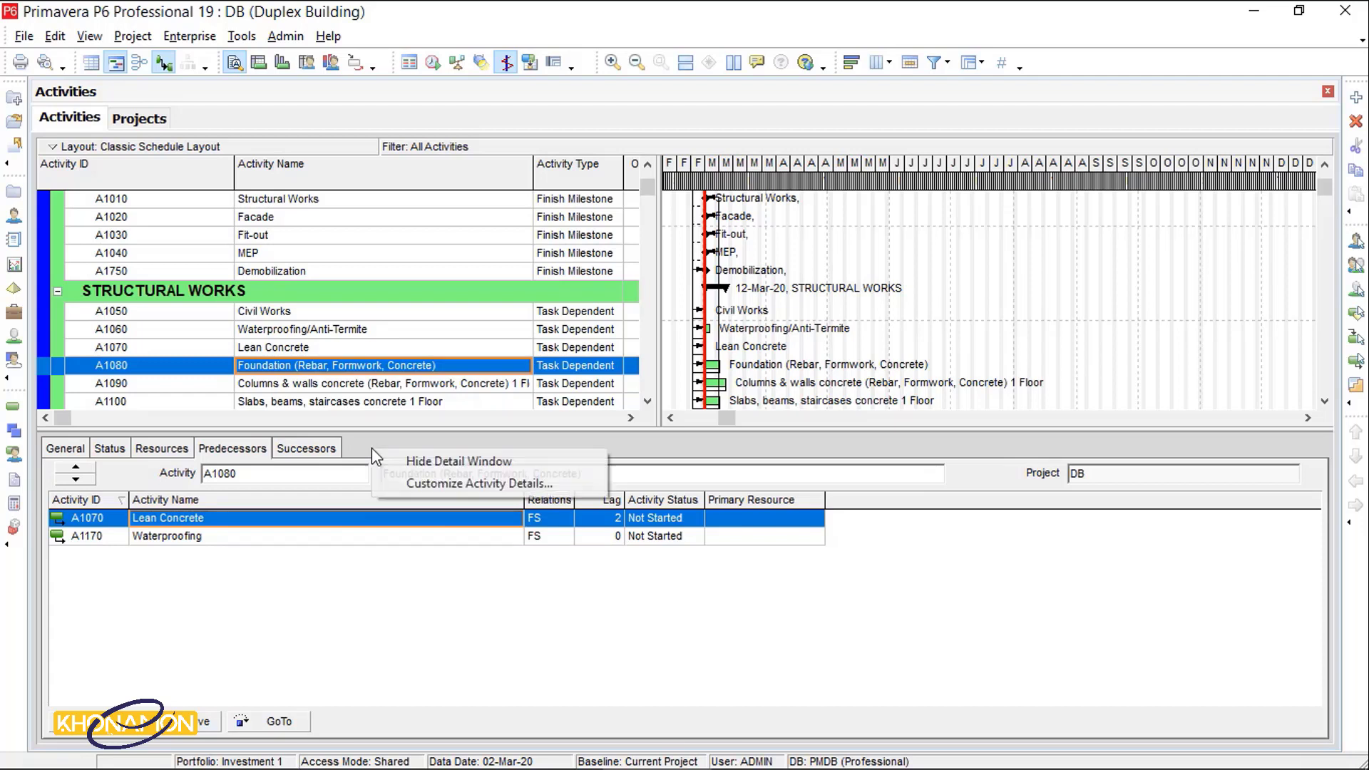
pyautogui.click(397, 482)
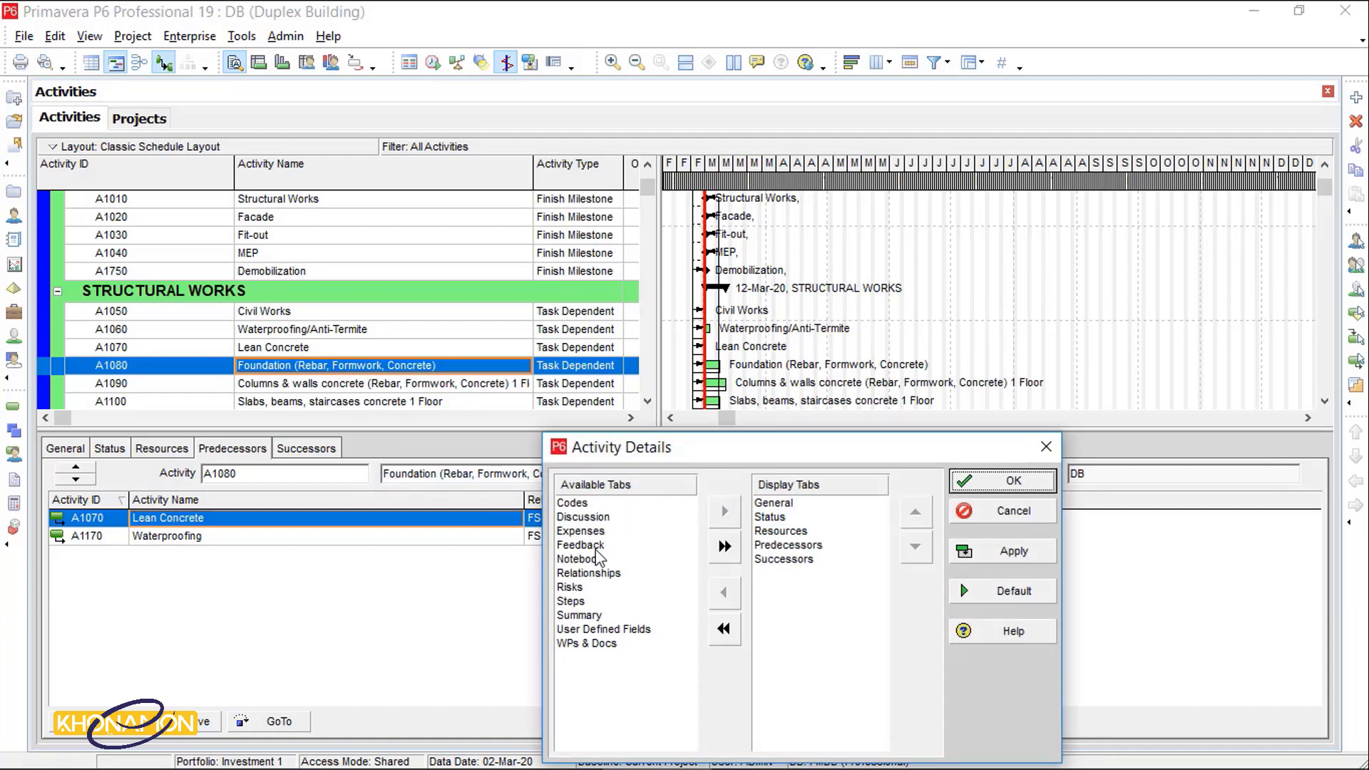
pyautogui.click(619, 574)
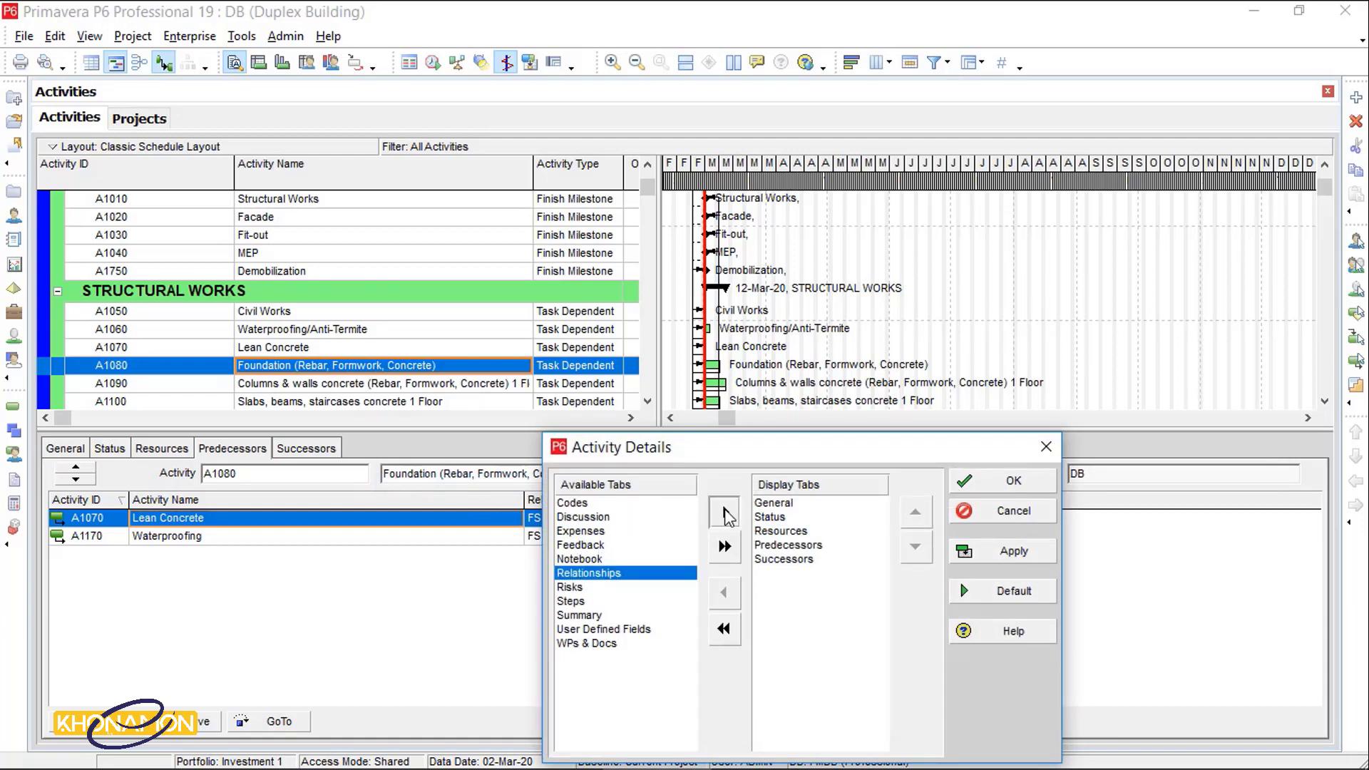
pyautogui.click(724, 511)
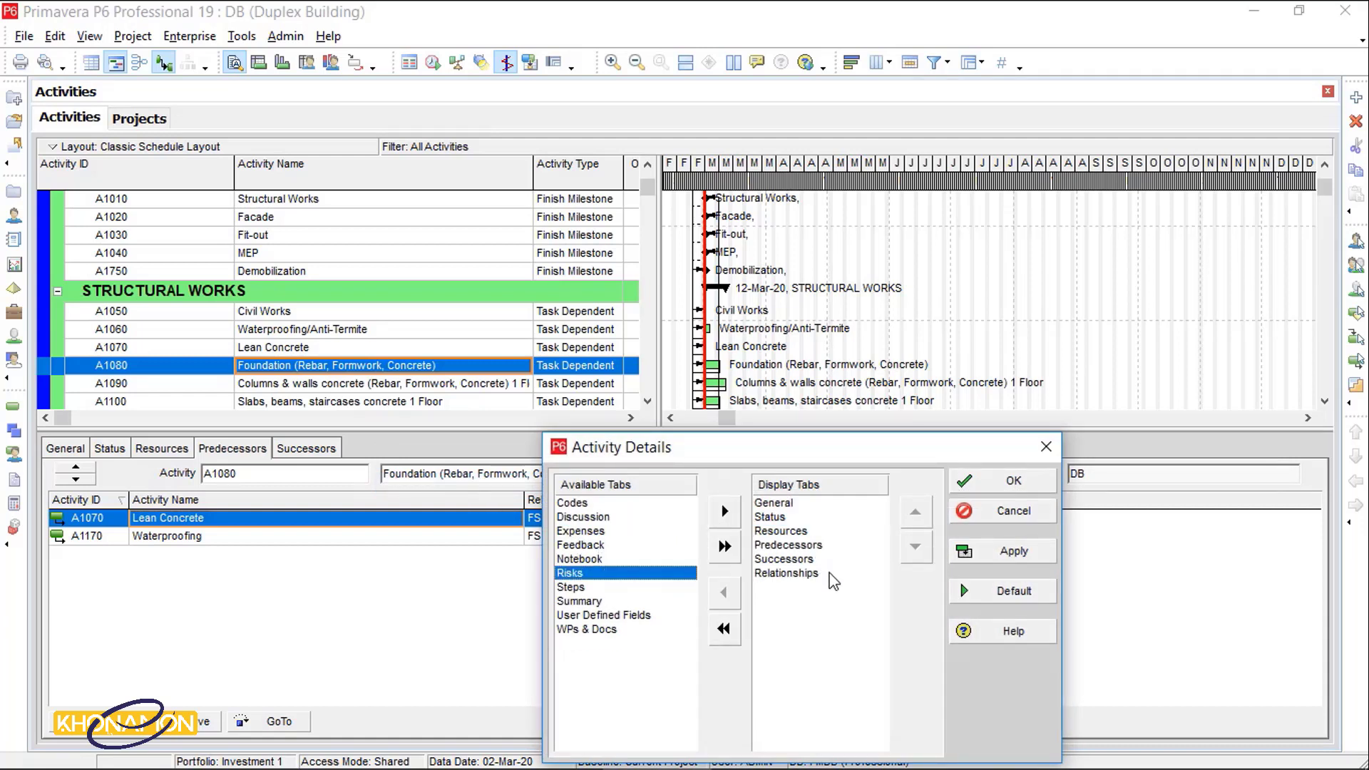
pyautogui.click(1012, 480)
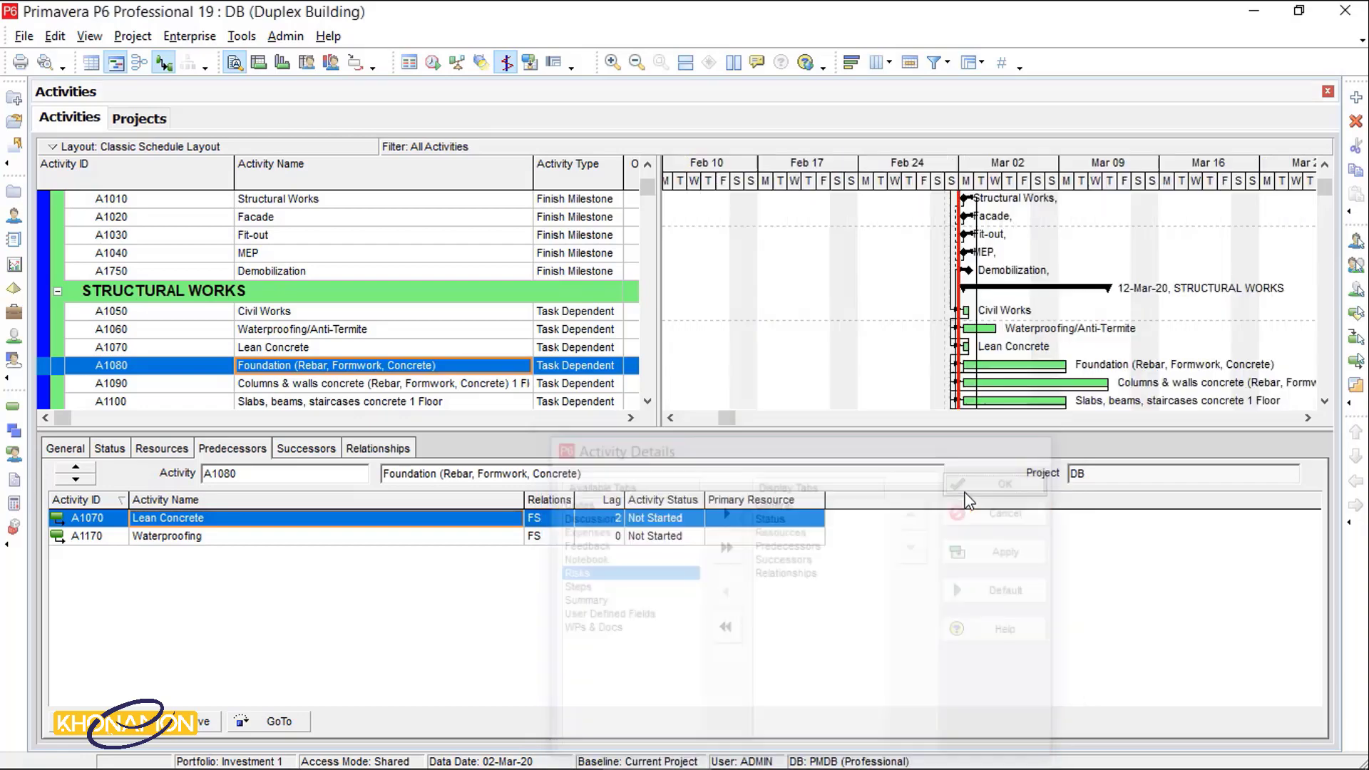
# Step: Show A1080 Foundation's Relationships page listing predecessors and successors such as A1090 and A1550
pyautogui.click(370, 449)
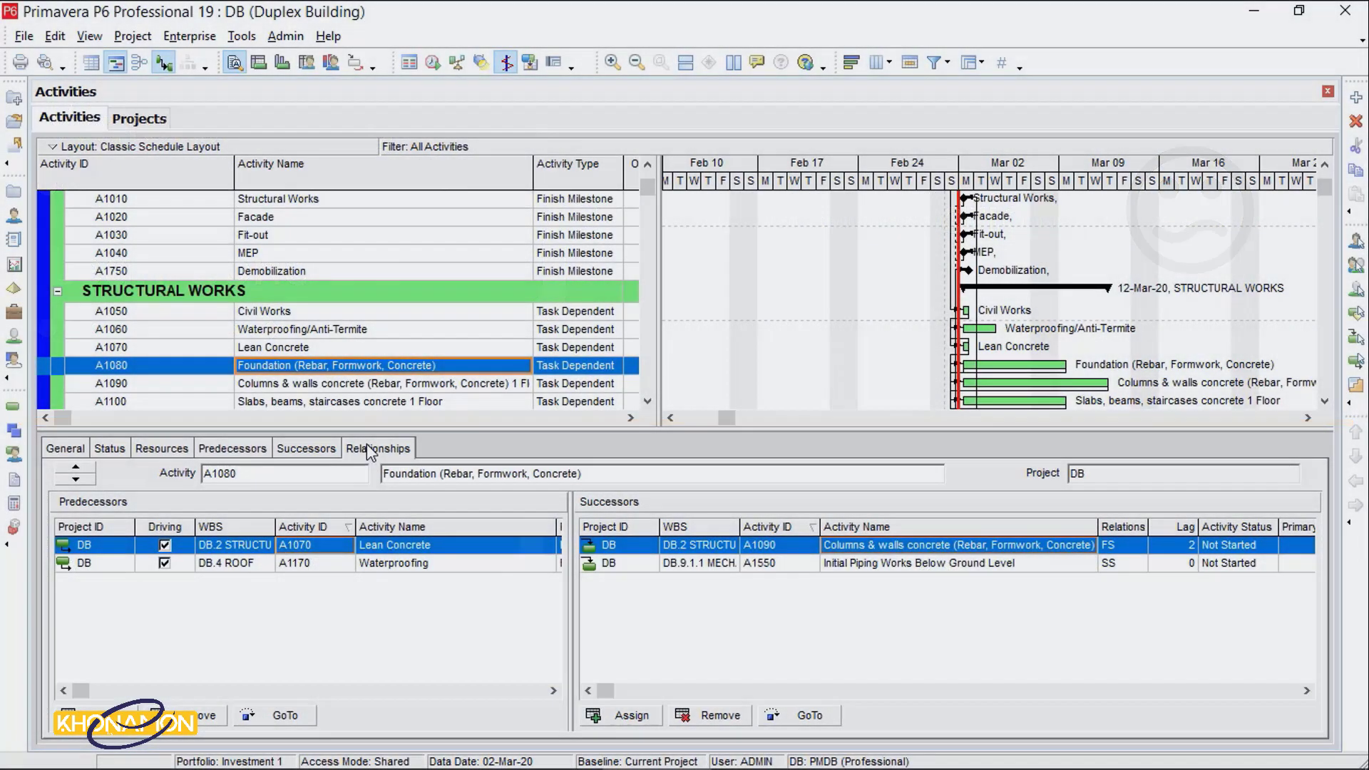
# Step: Make Civil Works the predecessor of A1060 Waterproofing/Anti-Termite, removing its old Lean Concrete link
pyautogui.click(371, 565)
pyautogui.click(372, 549)
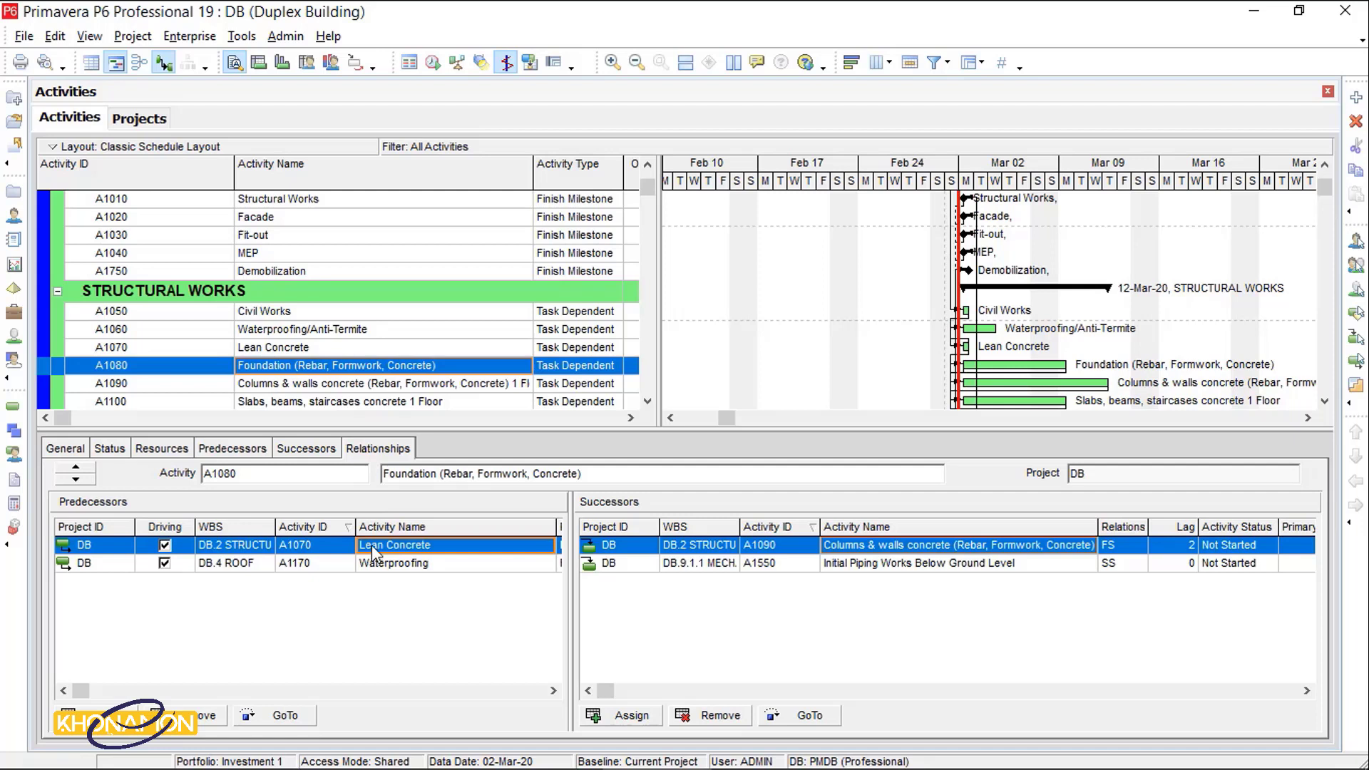
pyautogui.click(360, 331)
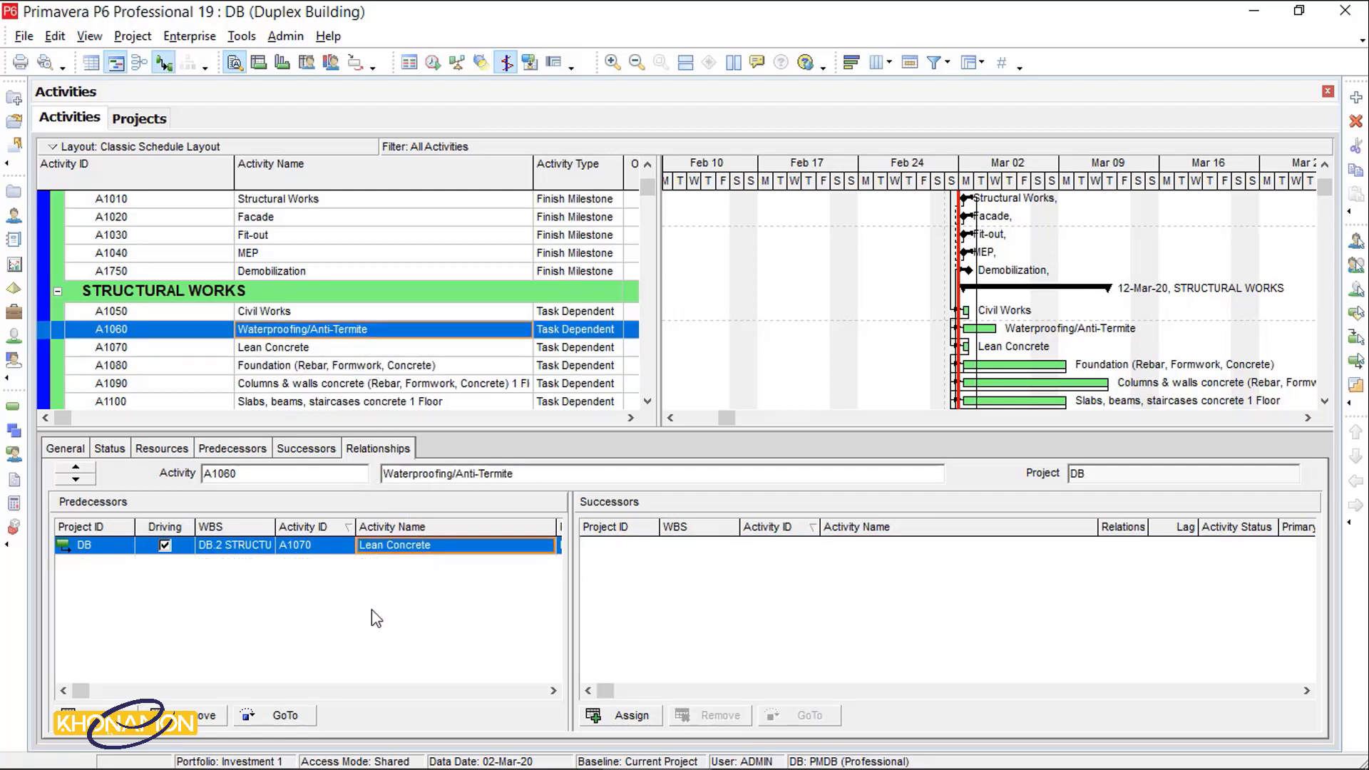
pyautogui.click(208, 715)
pyautogui.click(635, 428)
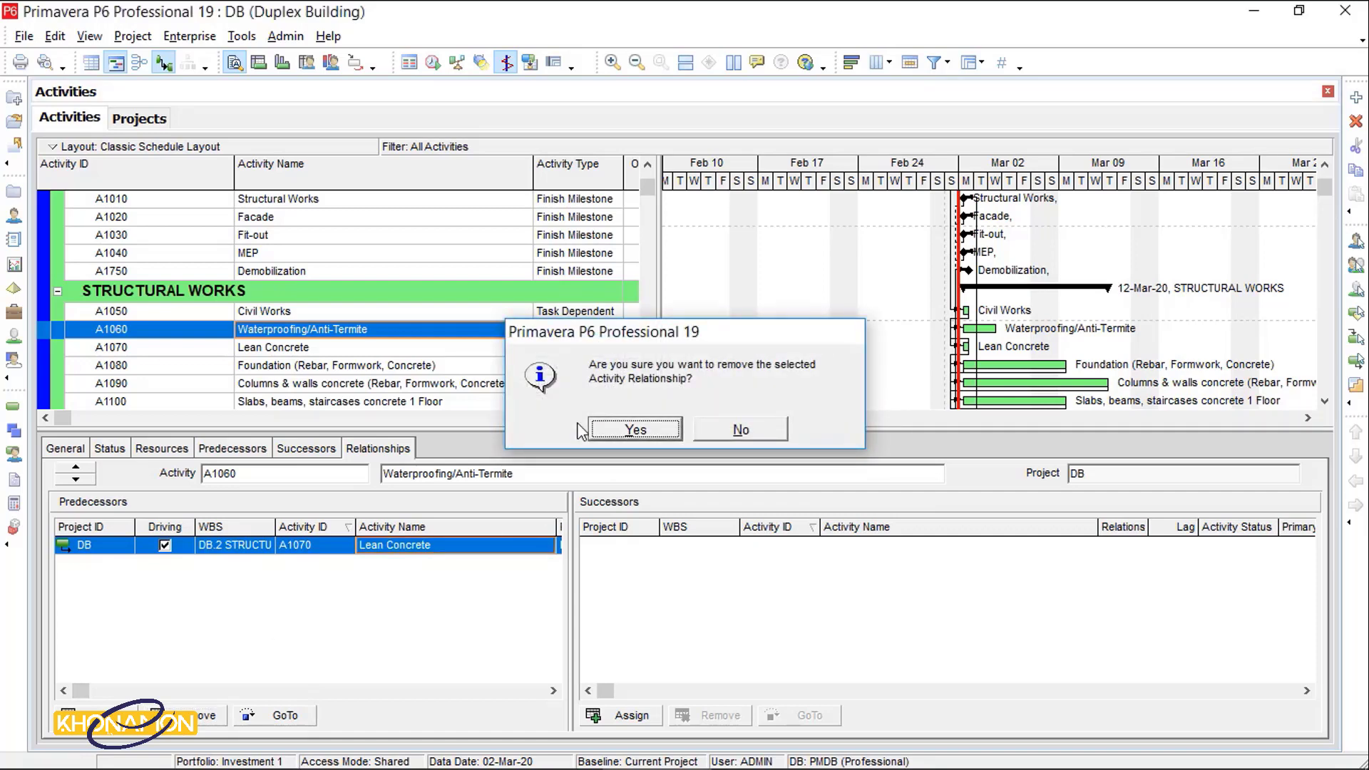
pyautogui.click(86, 715)
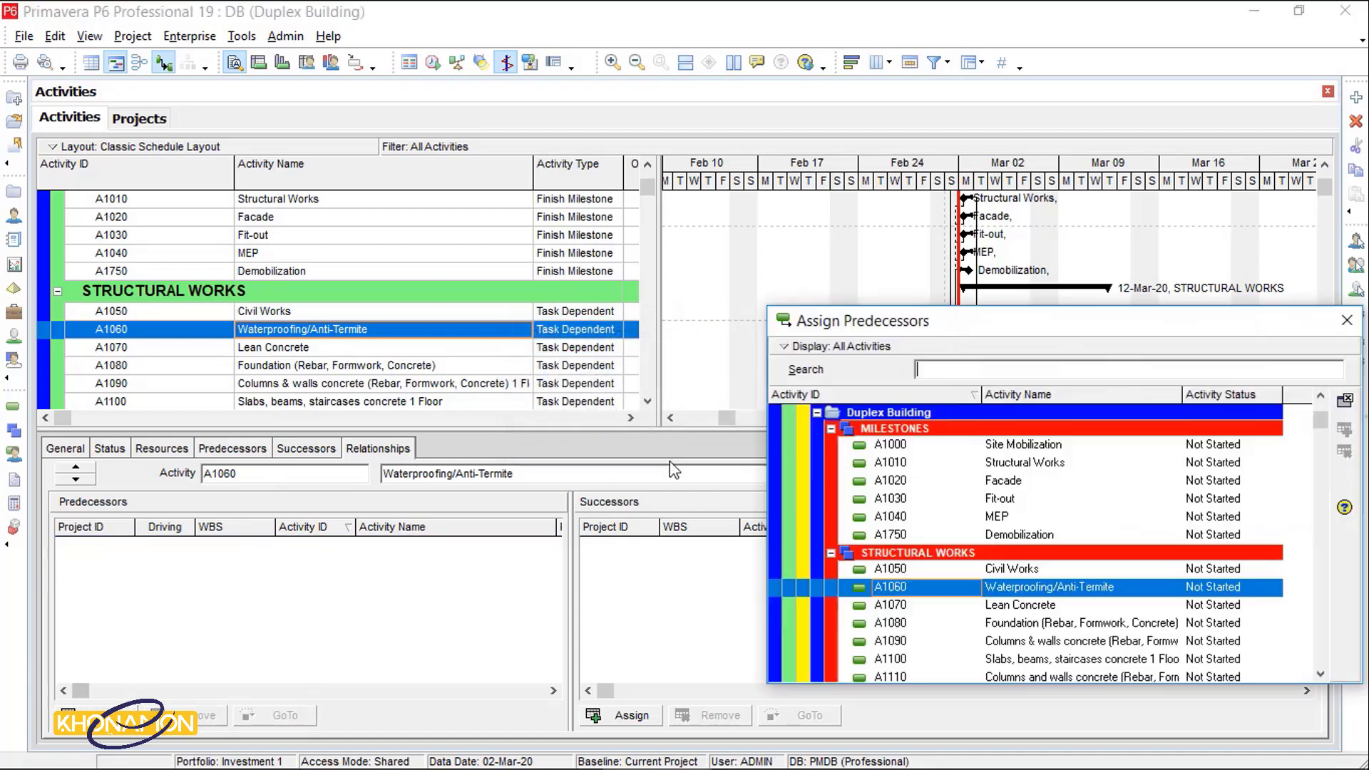
pyautogui.doubleClick(1005, 570)
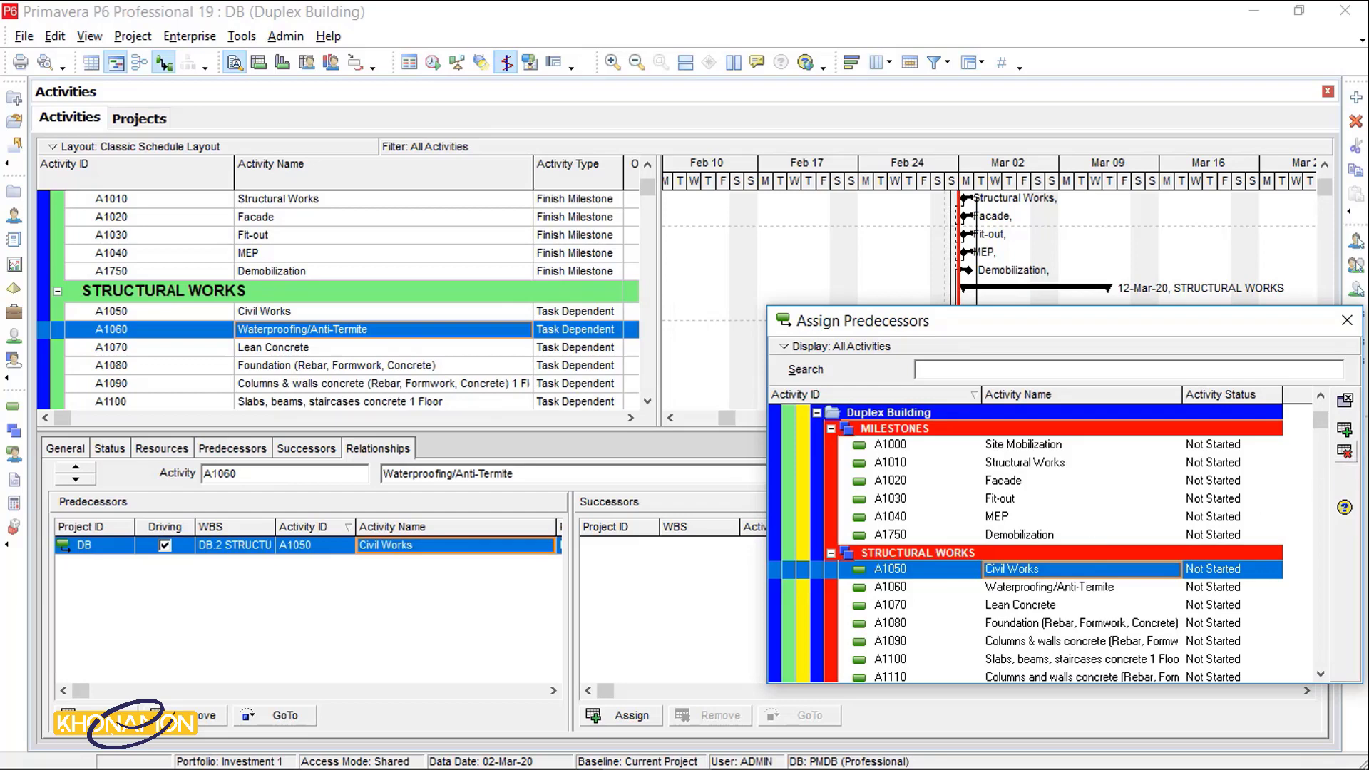
# Step: Replace A1070 Lean Concrete's Civil Works predecessor with A1060 Waterproofing/Anti-Termite
pyautogui.click(512, 349)
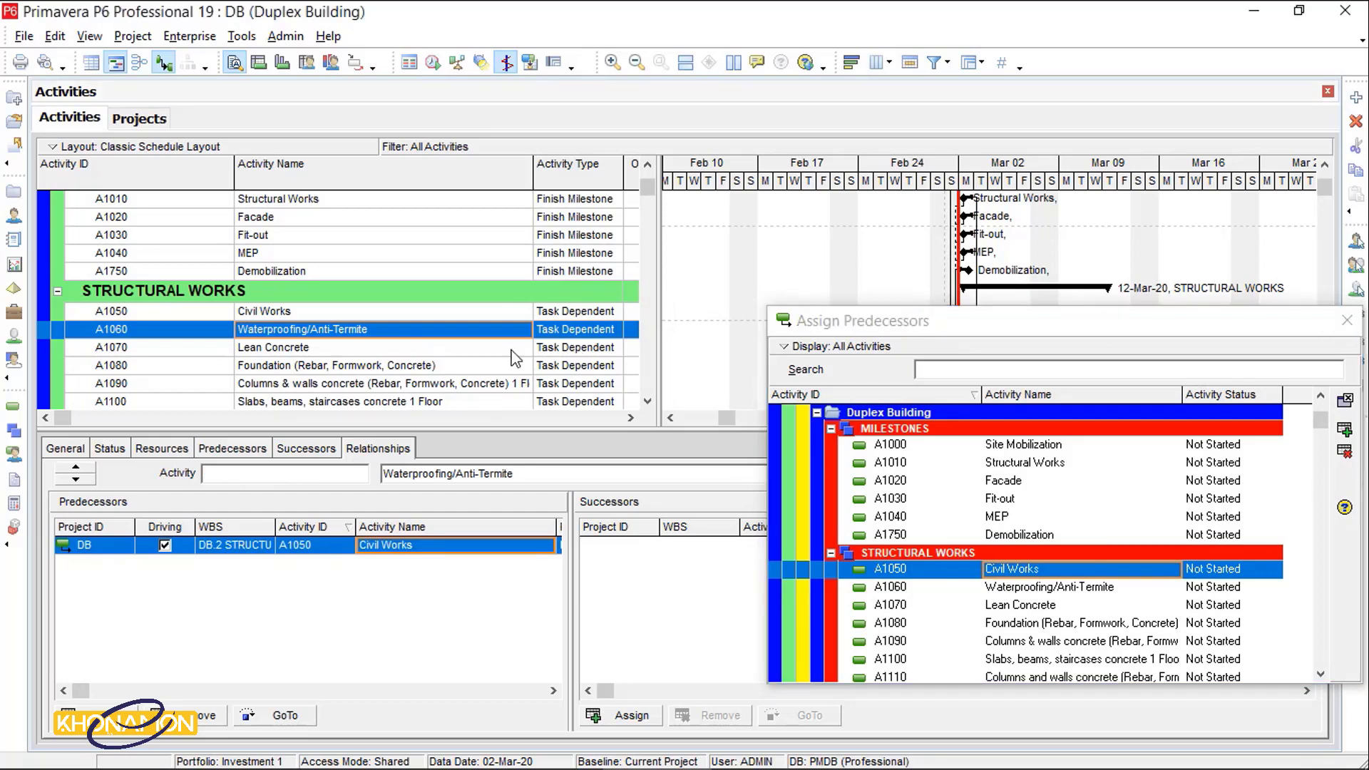
pyautogui.click(173, 713)
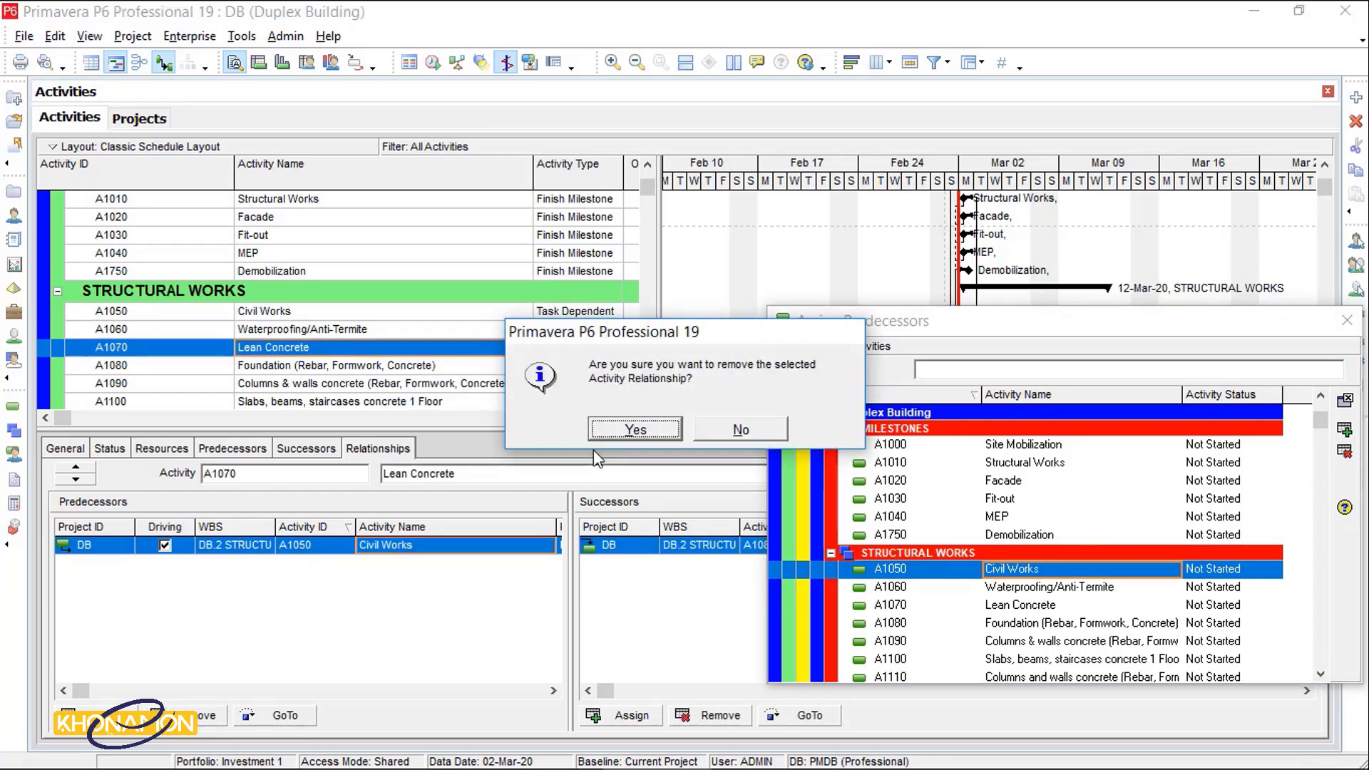
pyautogui.click(614, 430)
pyautogui.doubleClick(1074, 592)
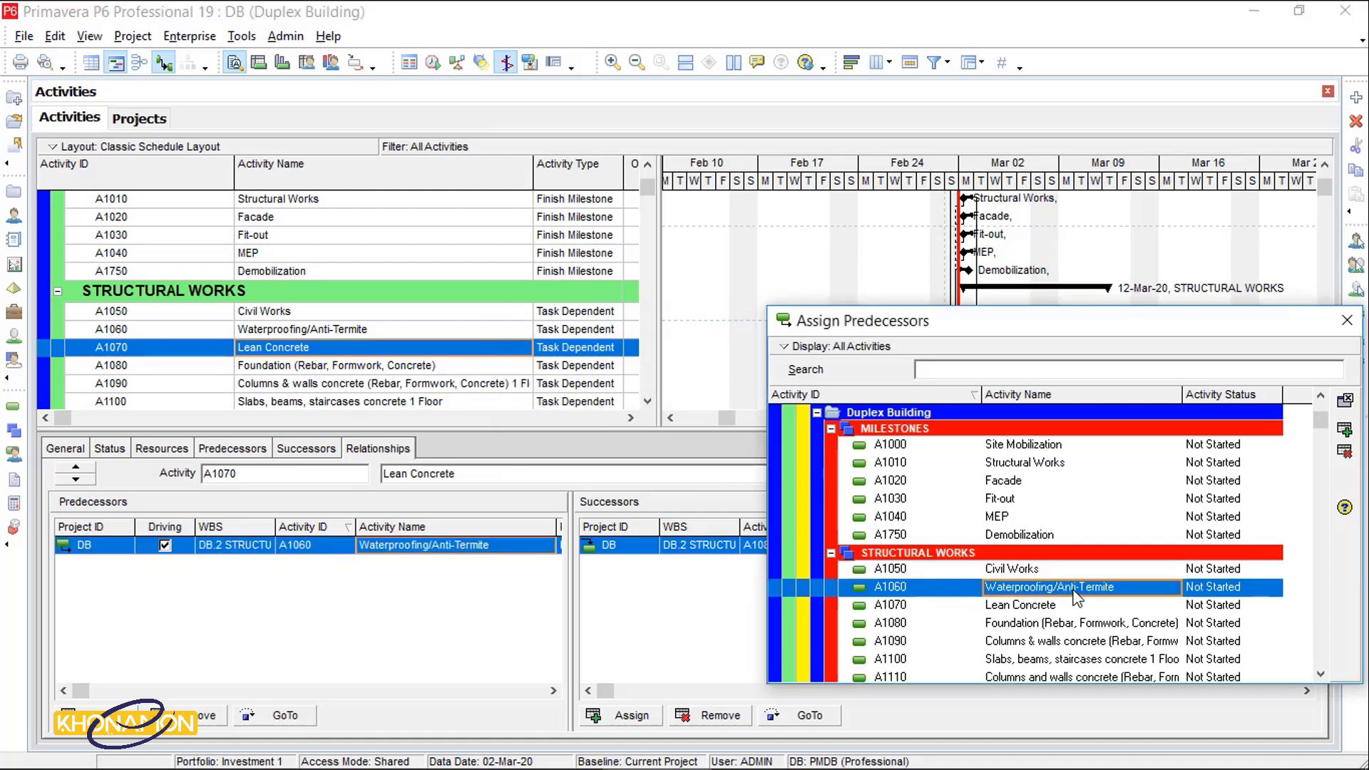
# Step: Remove A1170 Waterproofing from A1080 Foundation's predecessors and close the assignment list
pyautogui.click(496, 369)
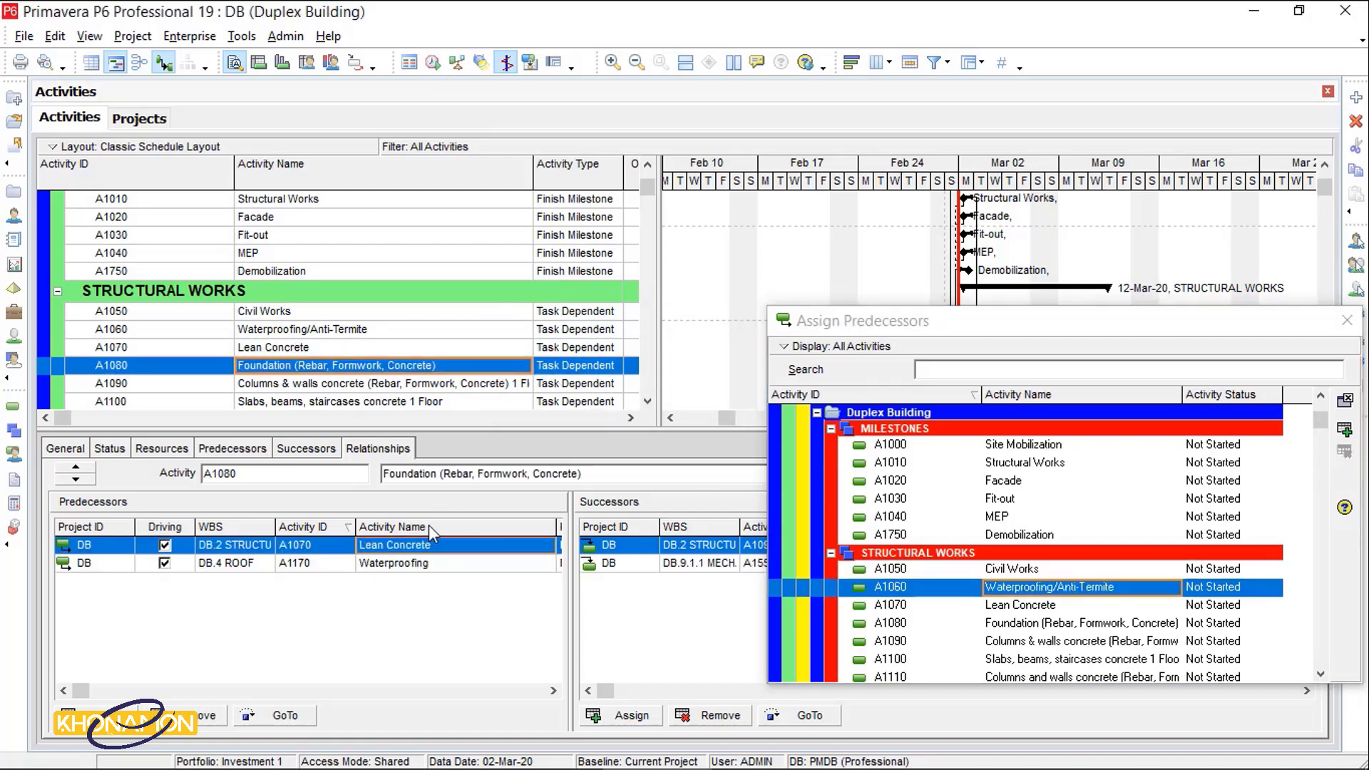
pyautogui.click(426, 565)
pyautogui.click(207, 715)
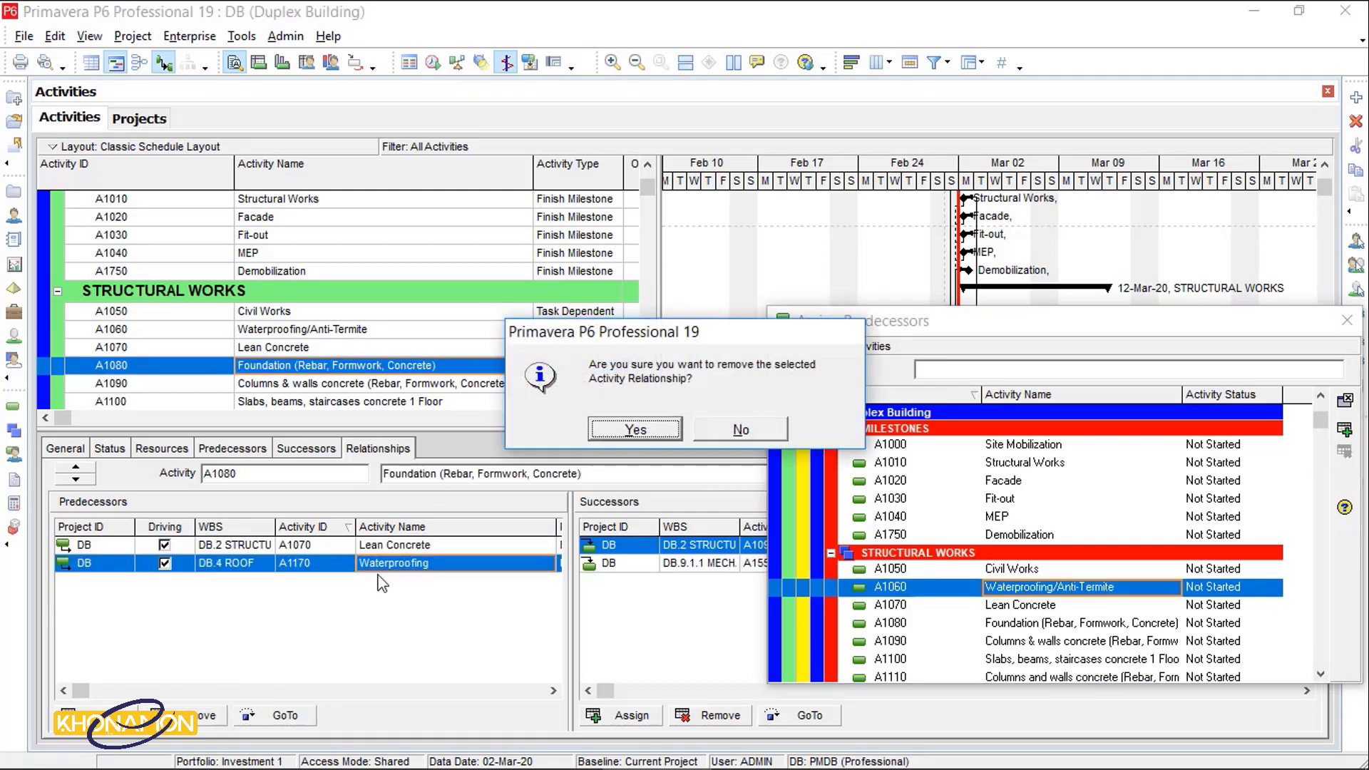
pyautogui.click(611, 431)
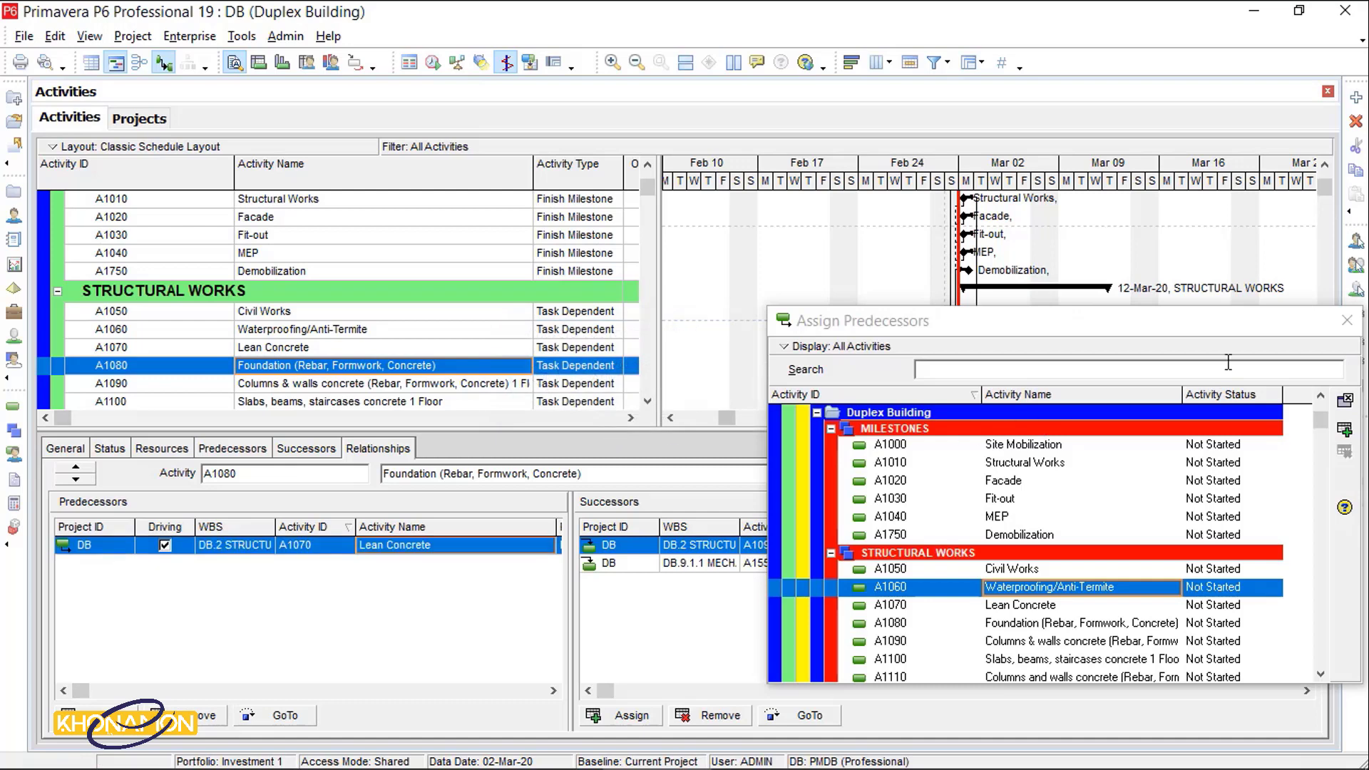
pyautogui.click(1346, 320)
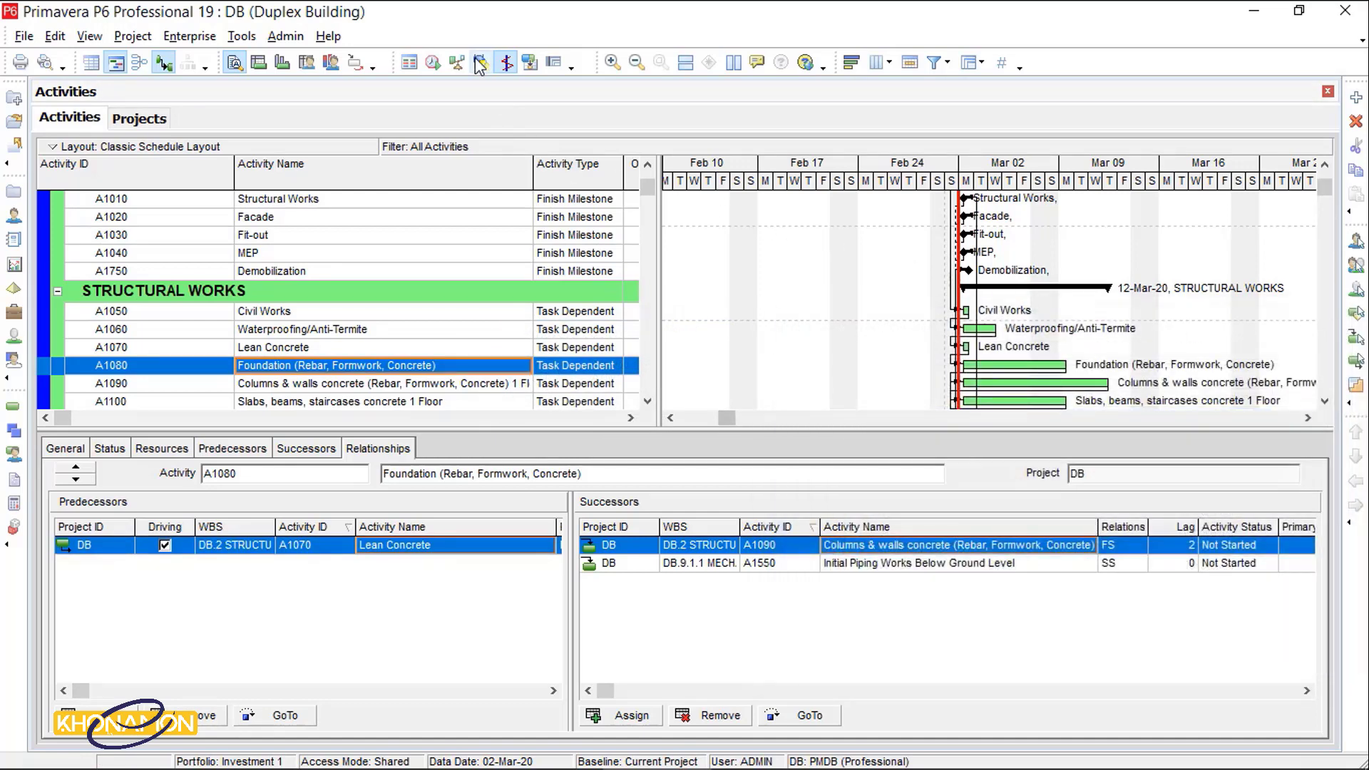
# Step: Reschedule and check the remaining circular loop through A1340 Gypsum Board Lining for Walls
pyautogui.click(432, 62)
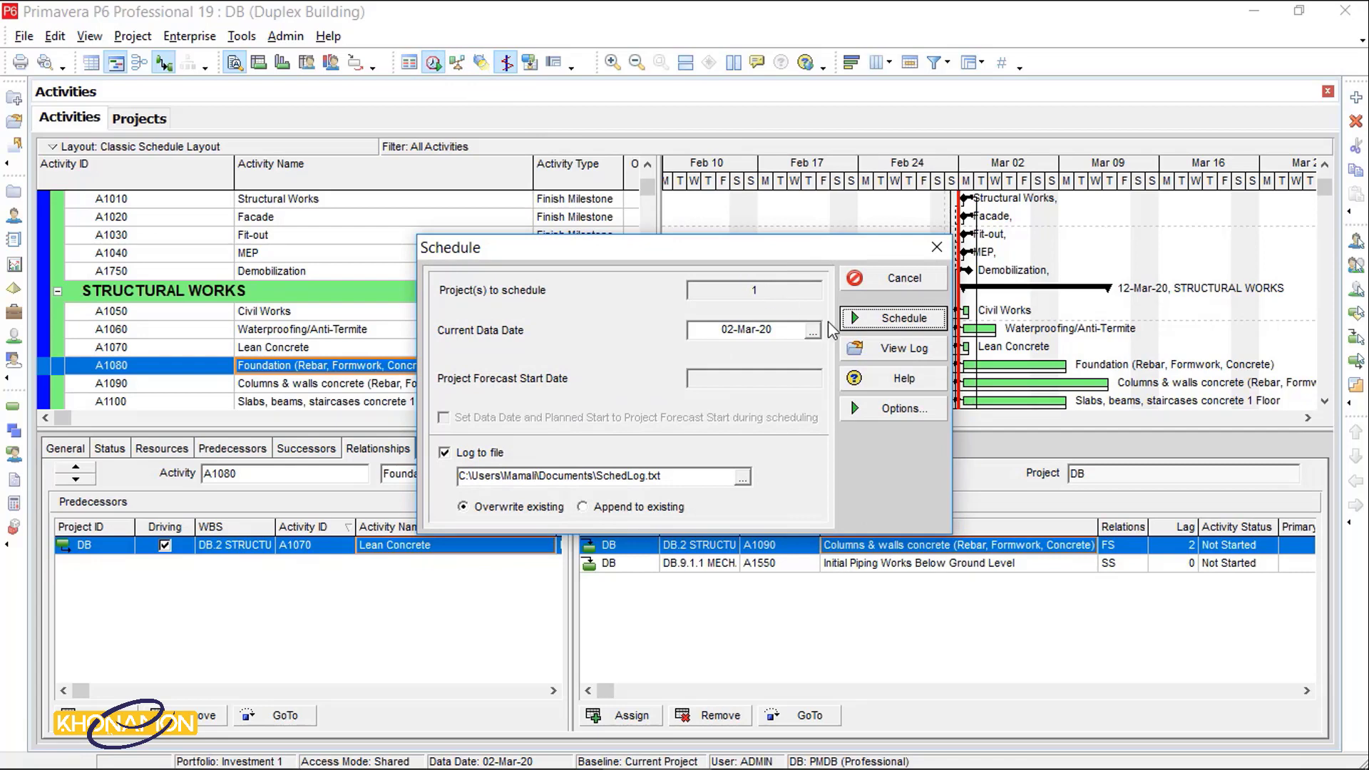
pyautogui.click(891, 318)
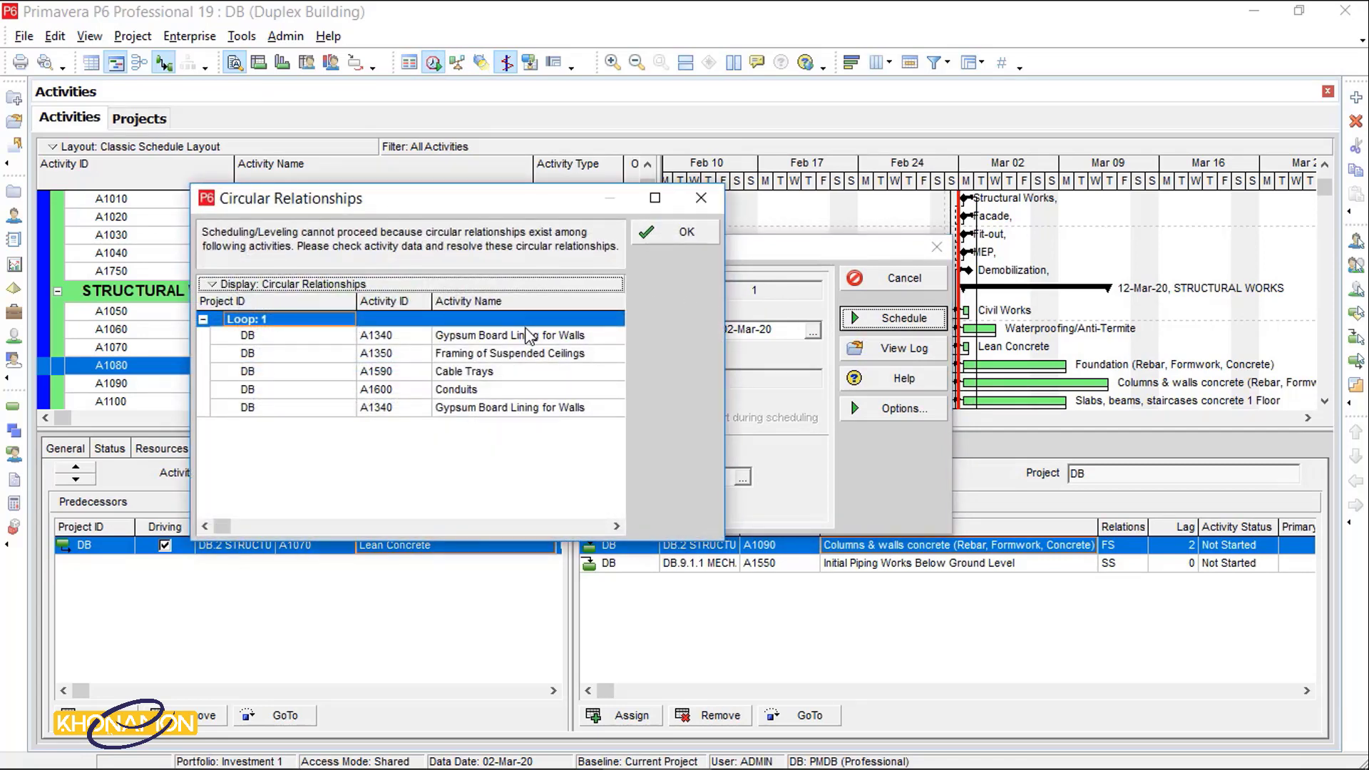
pyautogui.click(524, 336)
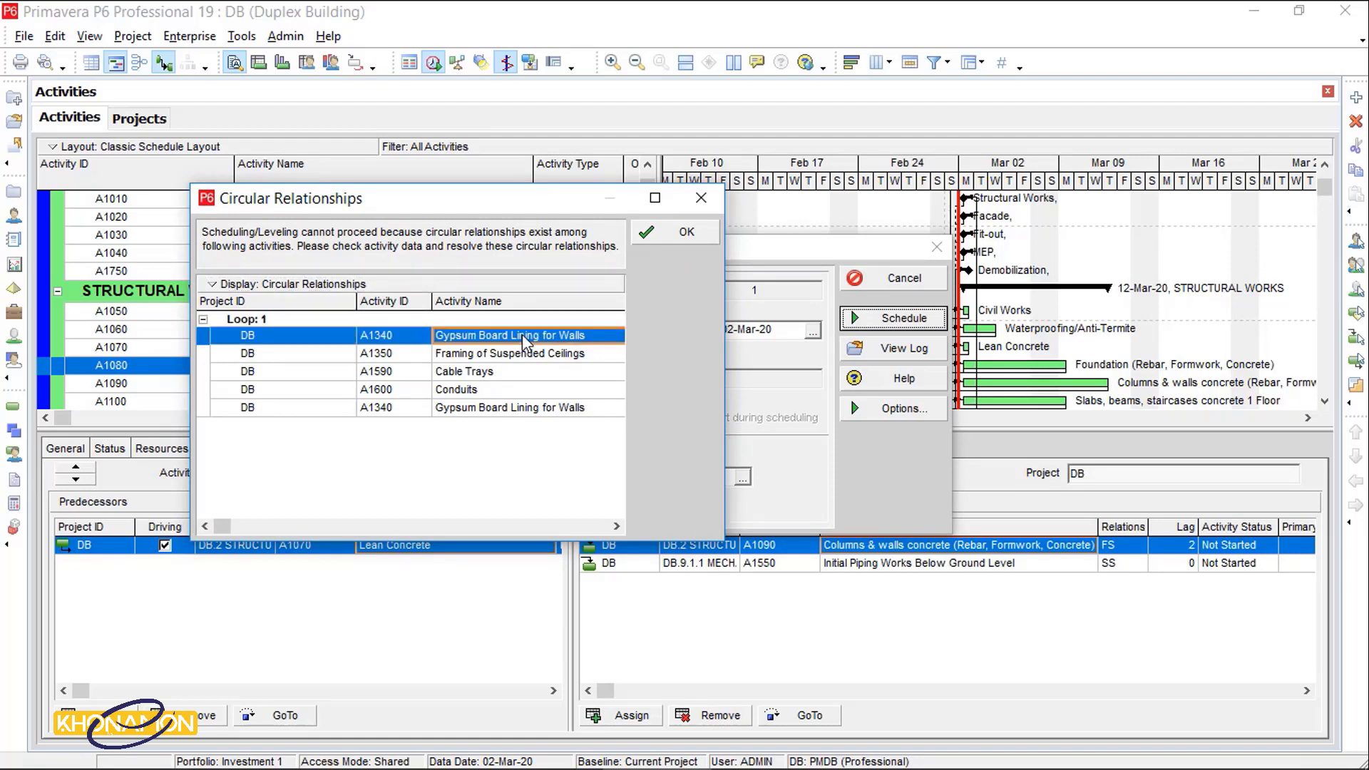
pyautogui.click(673, 232)
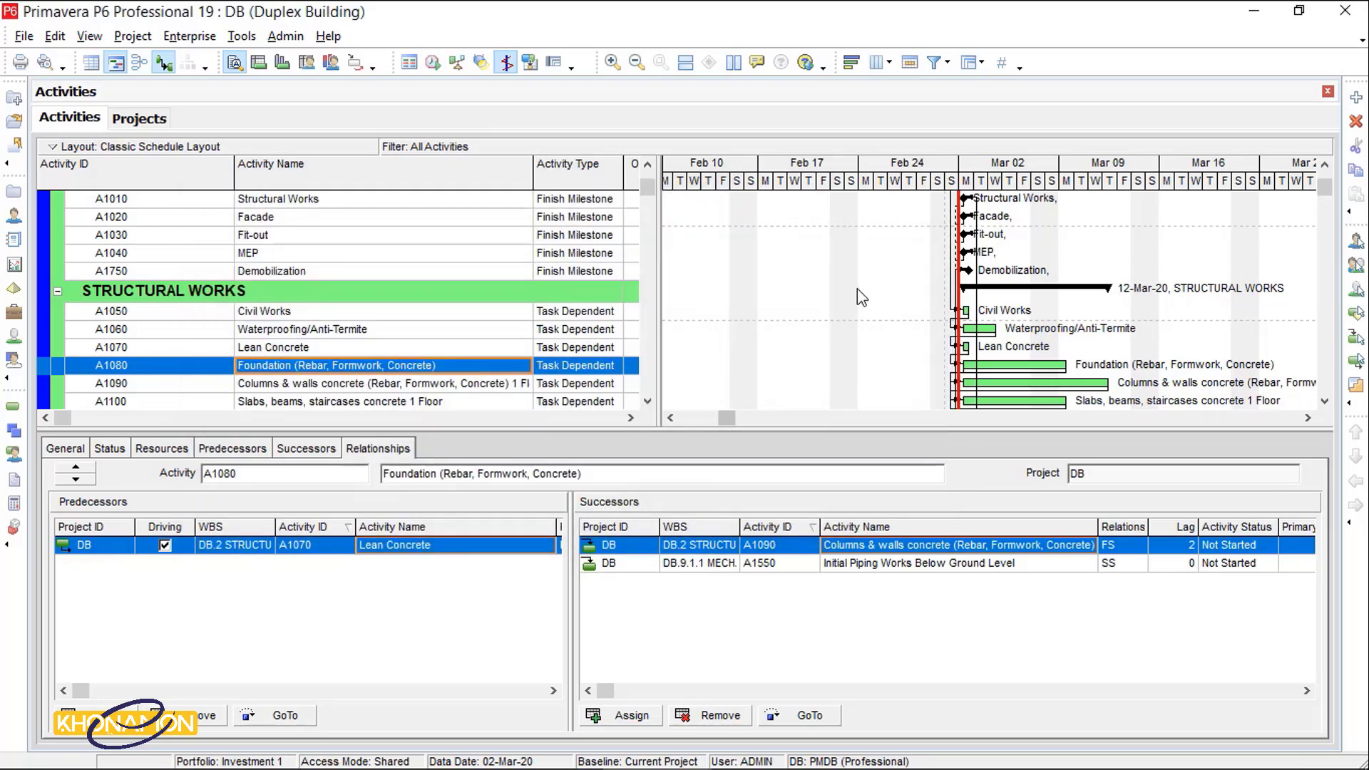
# Step: Remove A1600 Conduits from A1340 Gypsum Board Lining for Walls' predecessors
pyautogui.scroll(-9, 492, 388)
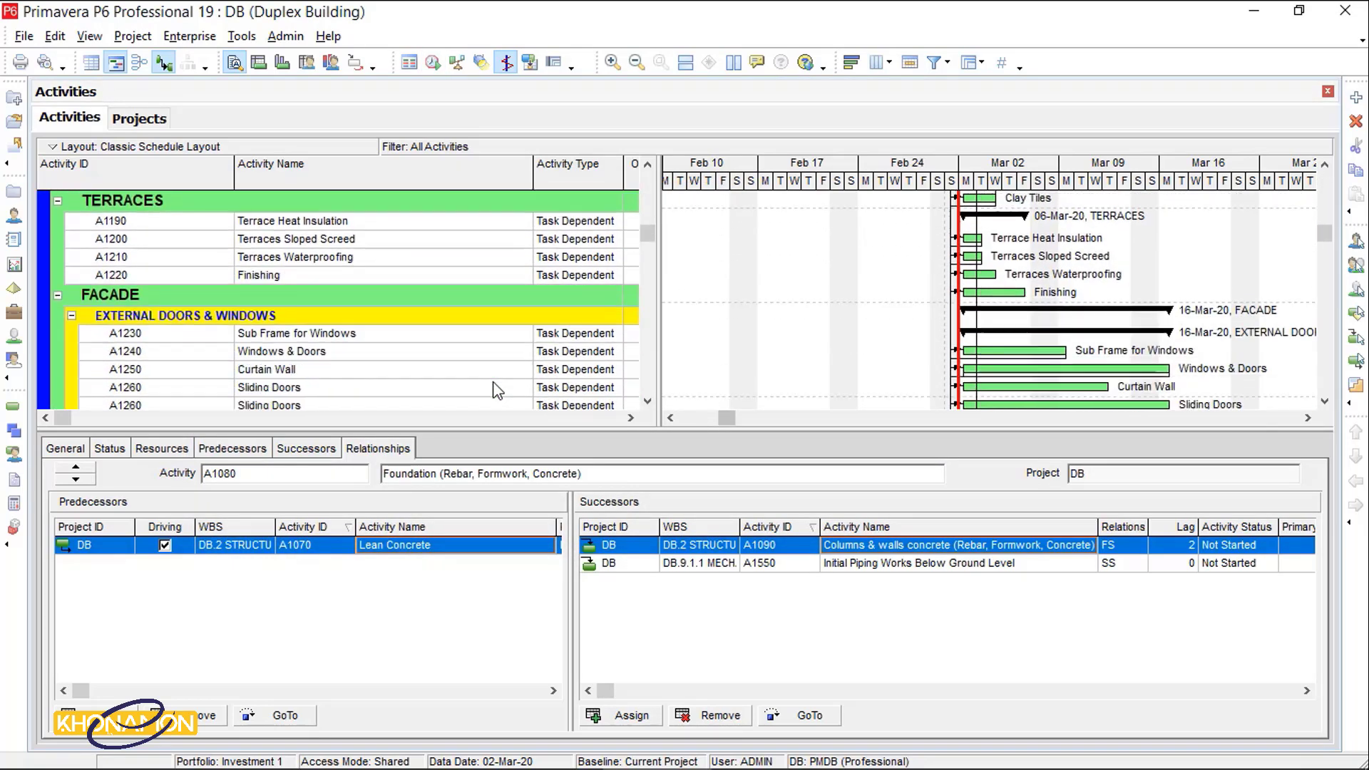
pyautogui.scroll(-3, 490, 380)
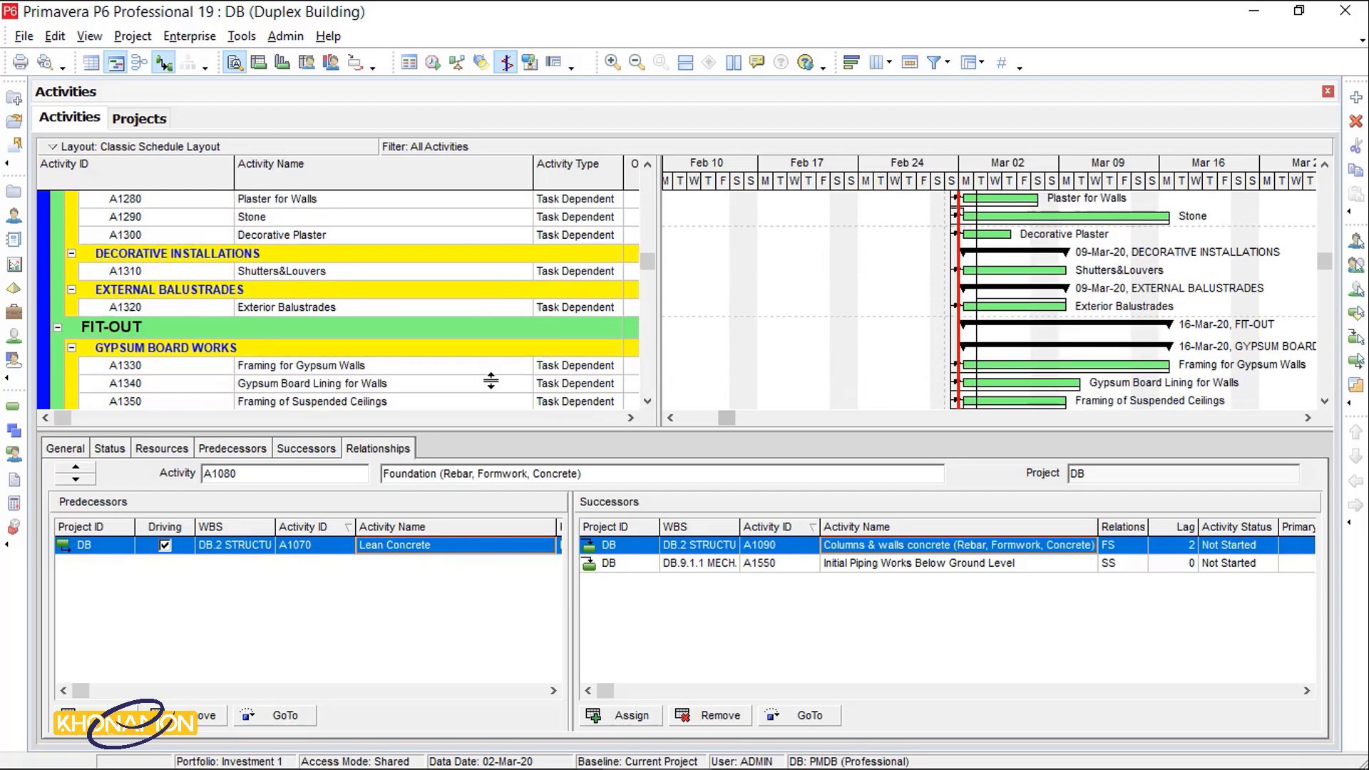
pyautogui.click(484, 385)
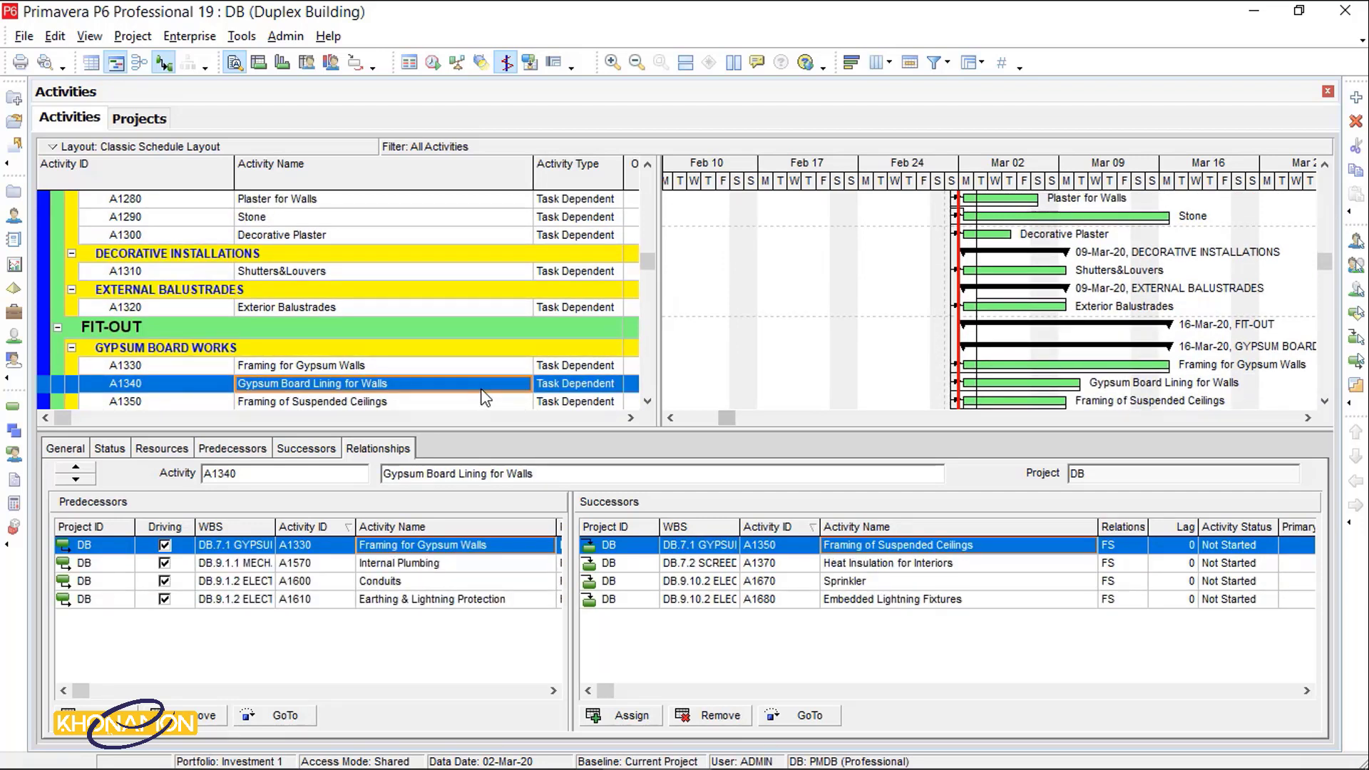
pyautogui.click(444, 581)
pyautogui.click(205, 715)
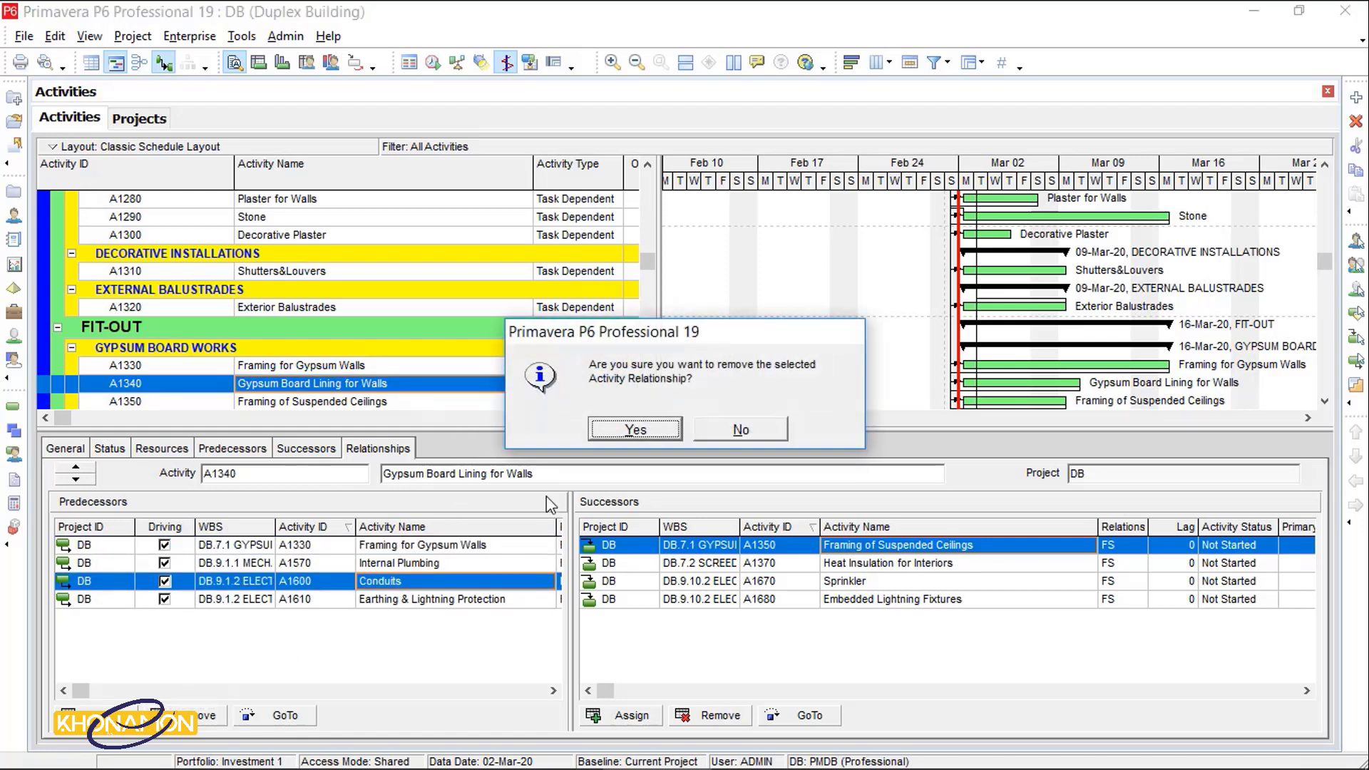
pyautogui.click(607, 437)
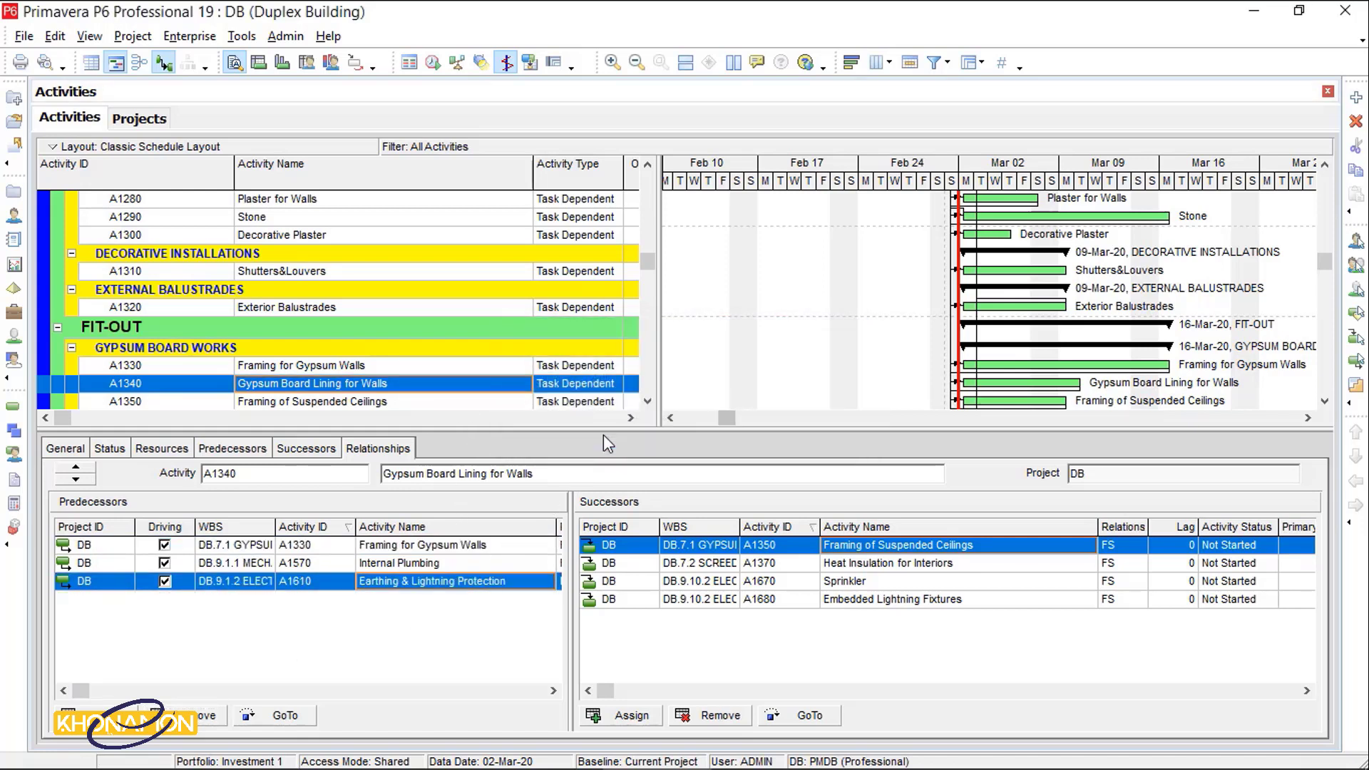
# Step: Rerun the F9 schedule, which now completes without a circular-relationship warning
pyautogui.click(440, 62)
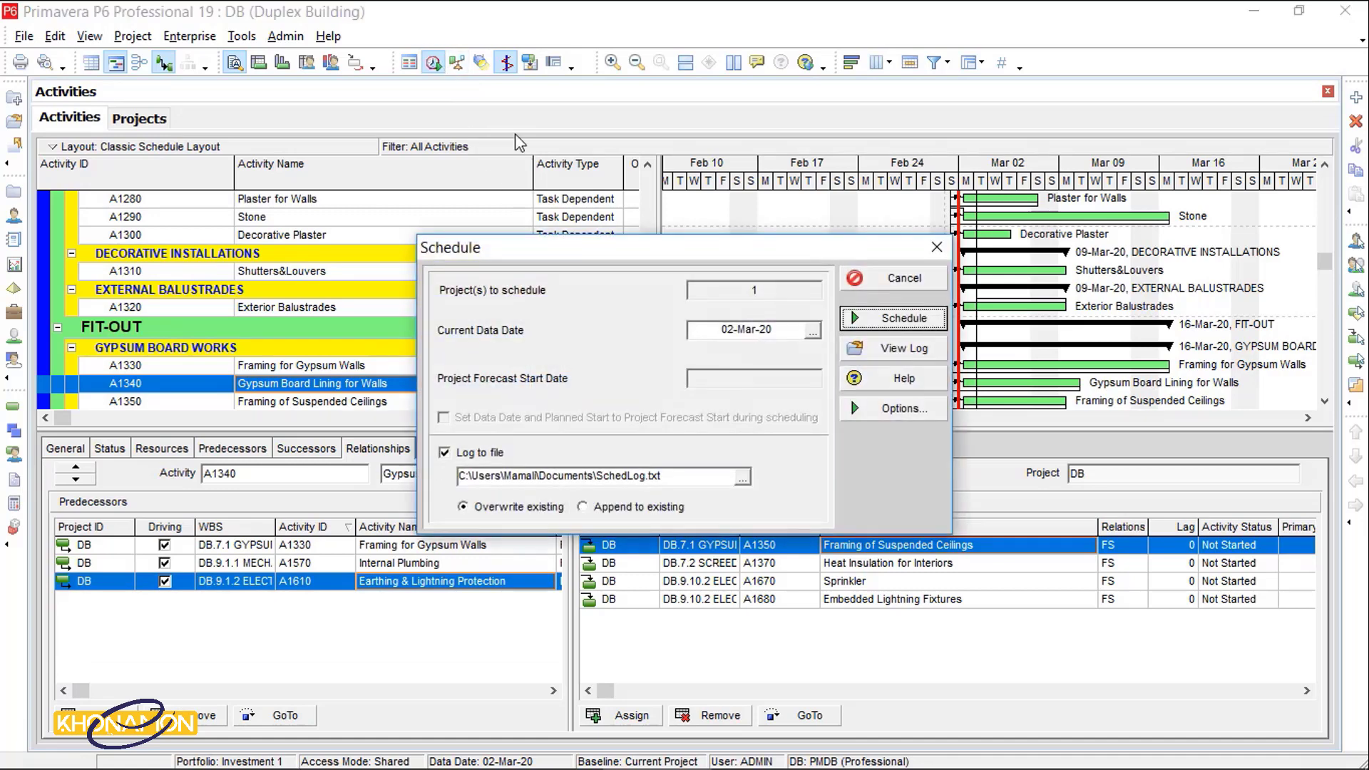
pyautogui.click(869, 321)
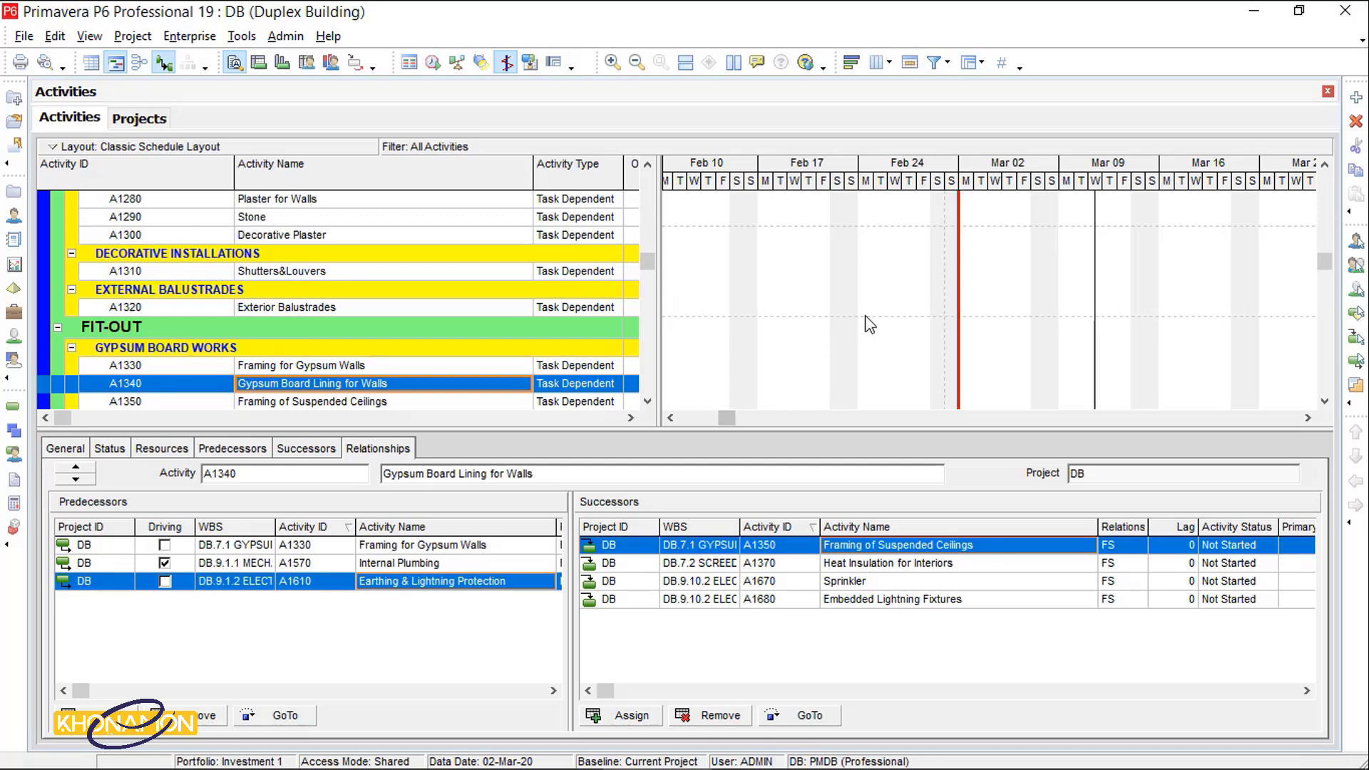
# Step: Zoom the Gantt timescale out to months and browse the rescheduled bars, e.g. Finishing from 01-Aug-20
pyautogui.scroll(15, 869, 324)
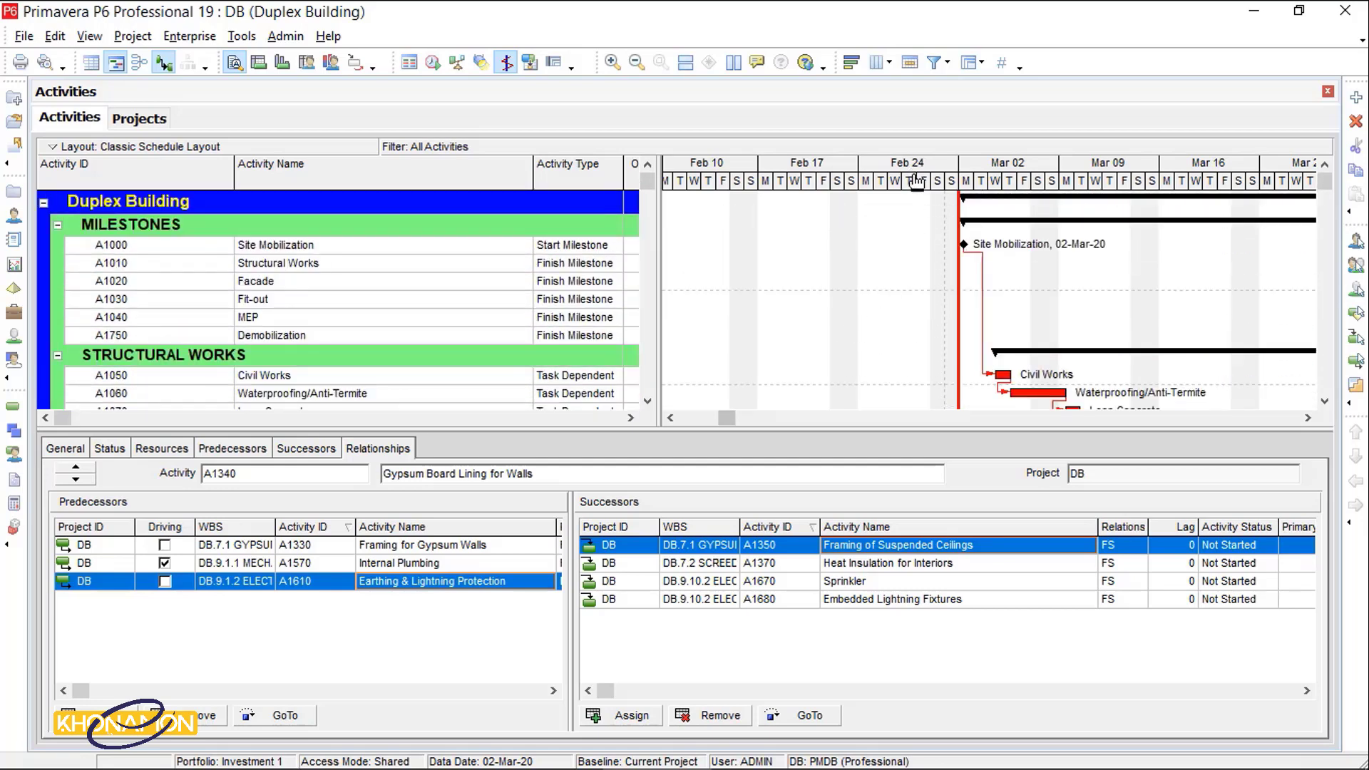
pyautogui.moveTo(916, 183); pyautogui.dragTo(820, 194)
pyautogui.scroll(-9, 869, 268)
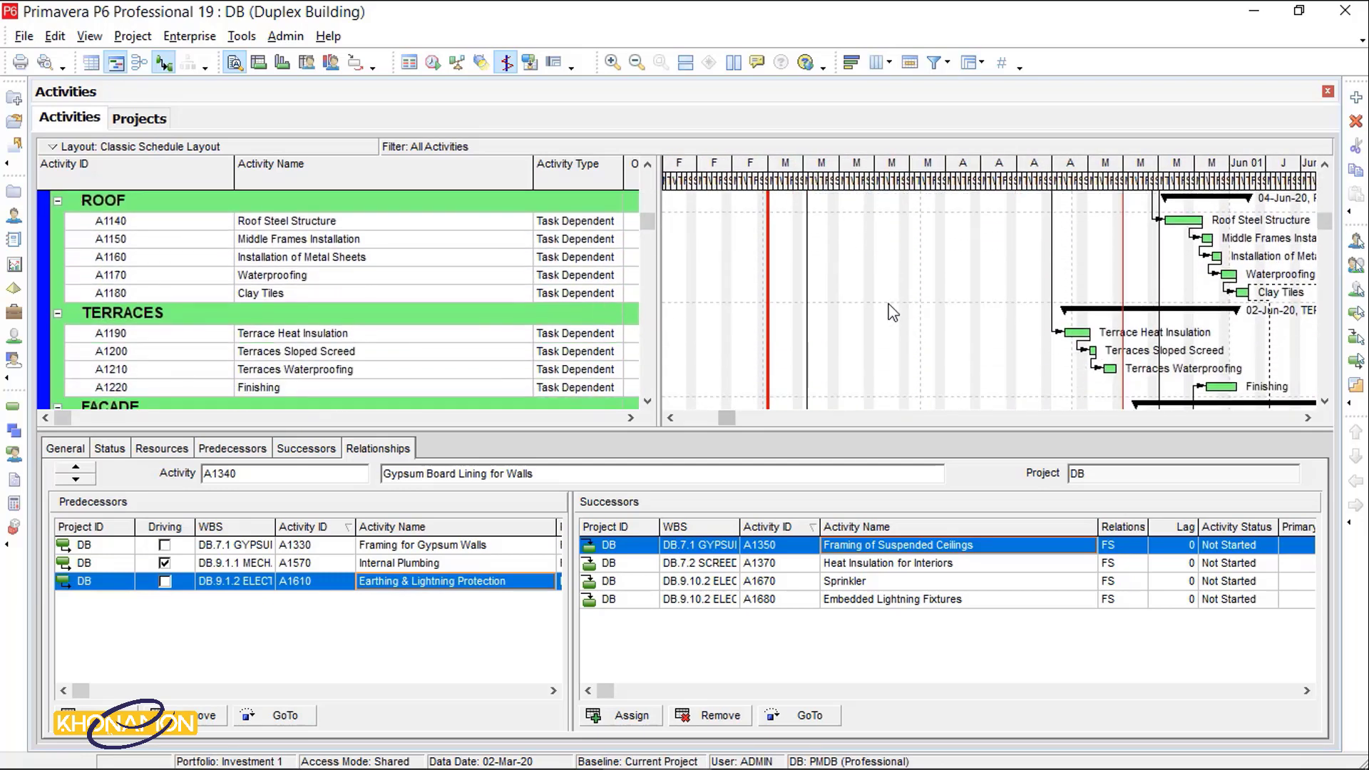
pyautogui.scroll(-9, 887, 302)
pyautogui.moveTo(726, 418); pyautogui.dragTo(924, 417)
pyautogui.scroll(-7, 816, 320)
pyautogui.scroll(7, 926, 300)
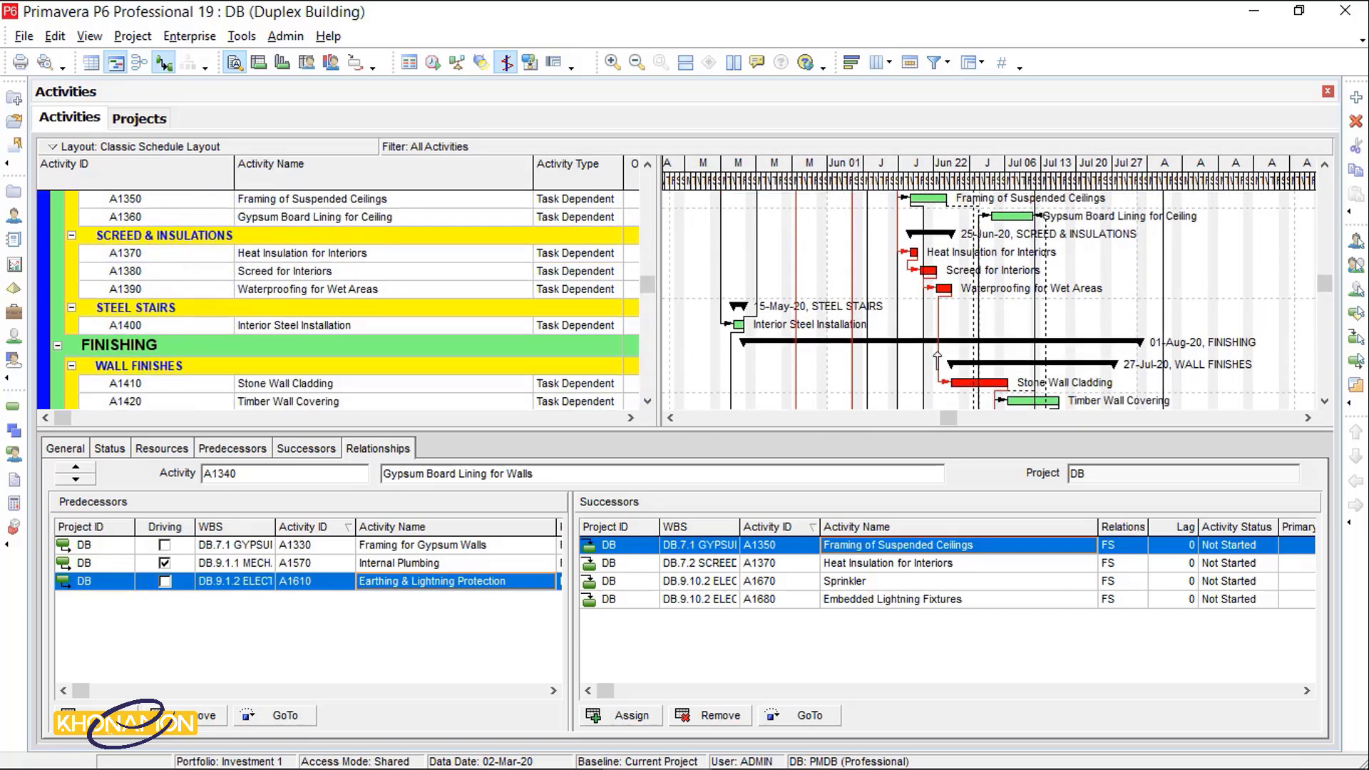